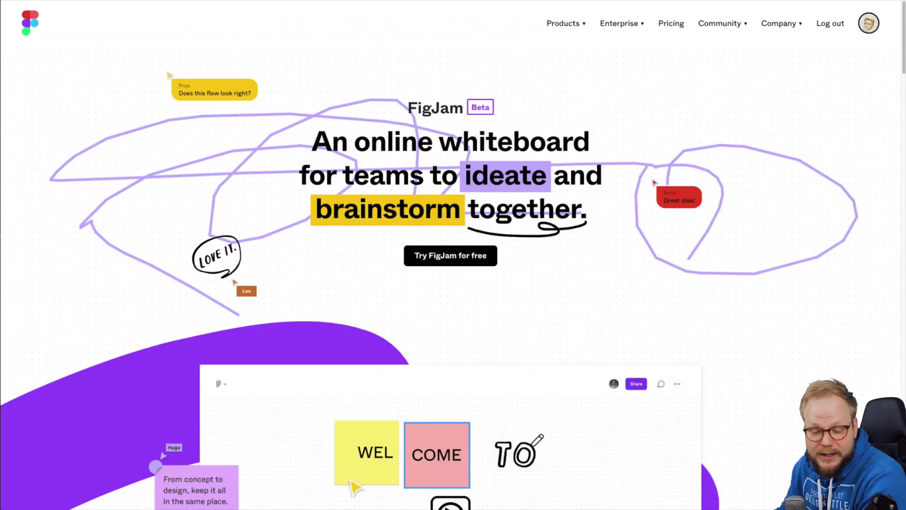
- Dismiss the Config 2021 announcement, open the vaexperience board and close the zoom tips card
left_click(13, 15)
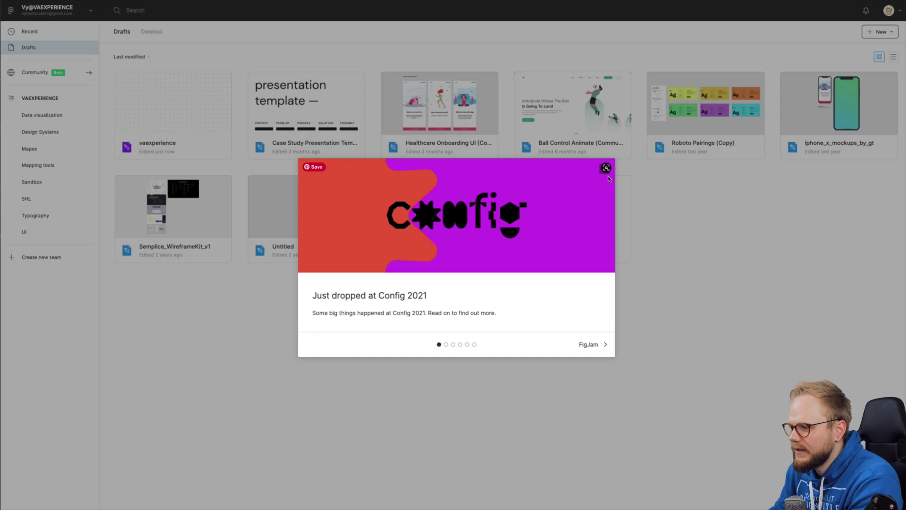
left_click(606, 168)
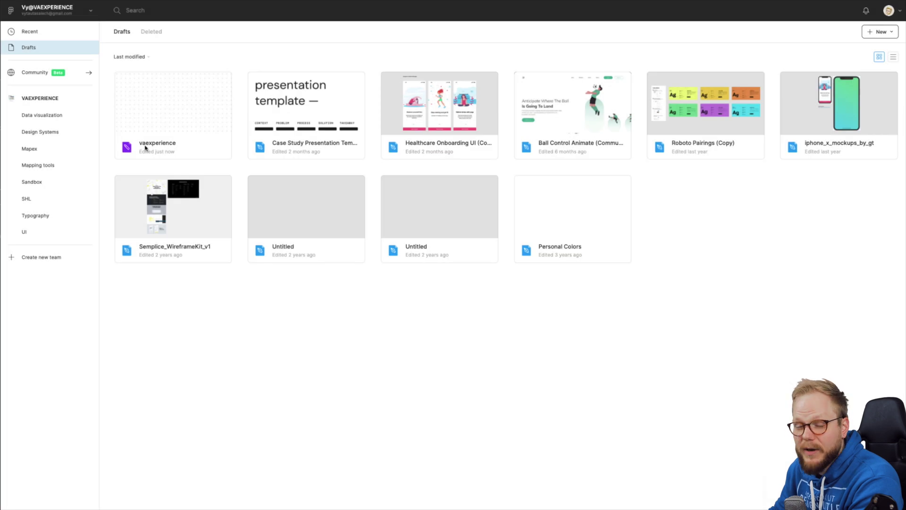
left_click(160, 132)
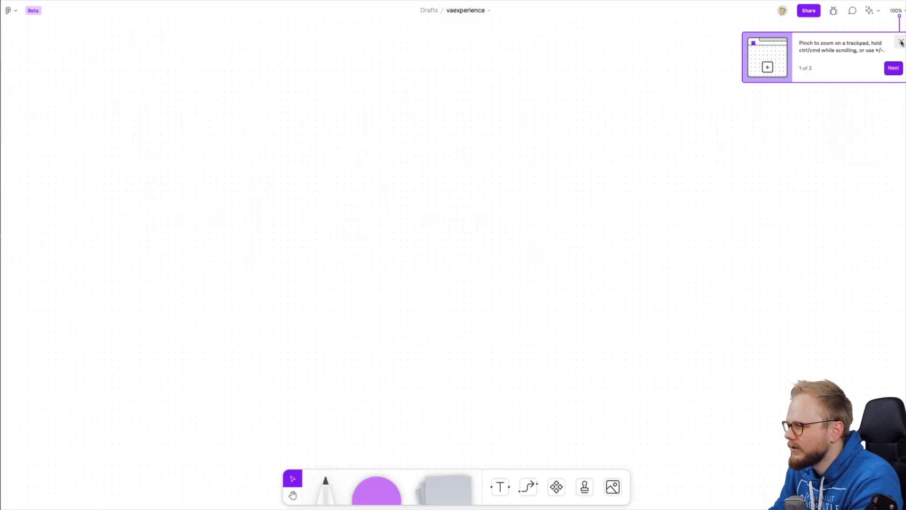
left_click(901, 43)
- Send a stream of surprised-face emote reactions across the board
left_click(874, 13)
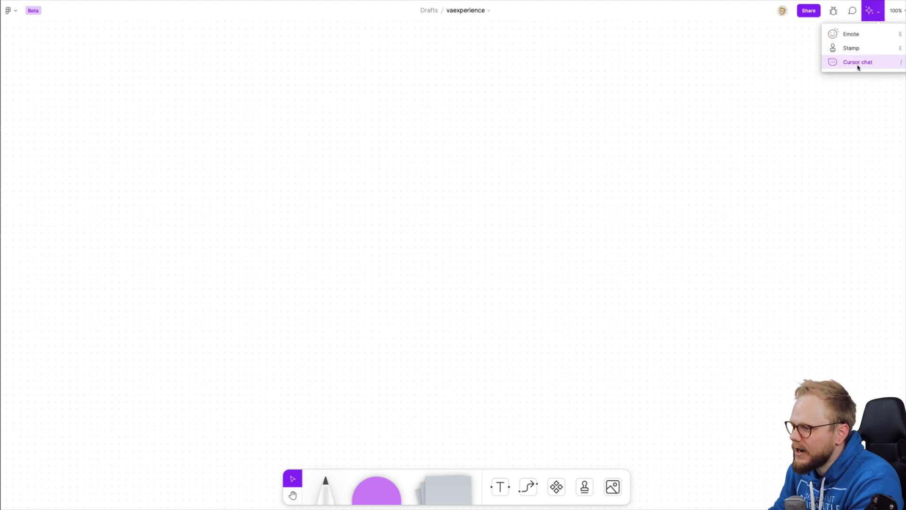
left_click(855, 37)
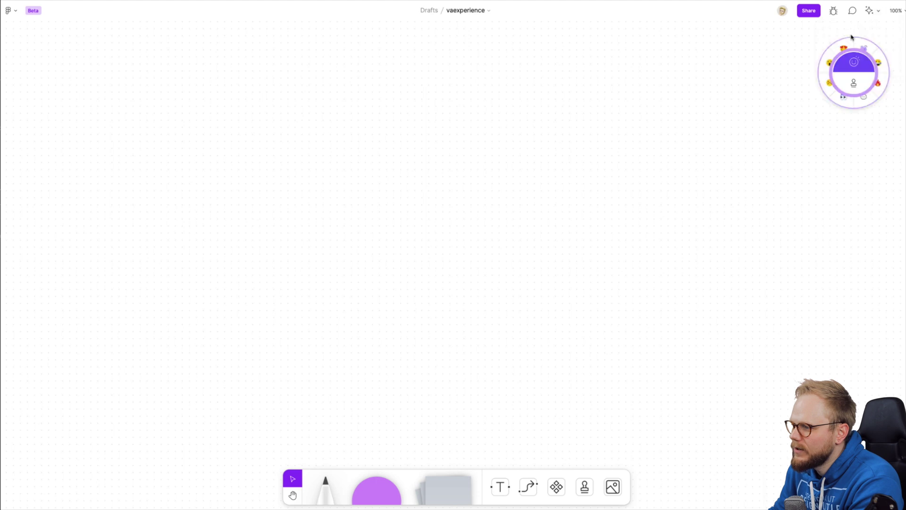
left_click_drag(620, 70, 641, 116)
mouse_move(457, 144)
left_mouse_down()
mouse_move(394, 213)
mouse_move(323, 208)
mouse_move(269, 185)
mouse_move(305, 102)
mouse_move(500, 141)
mouse_move(726, 149)
mouse_move(706, 211)
mouse_move(465, 235)
mouse_move(267, 194)
mouse_move(483, 135)
mouse_move(643, 160)
mouse_move(794, 127)
mouse_move(316, 155)
mouse_move(546, 167)
mouse_move(606, 150)
left_mouse_up()
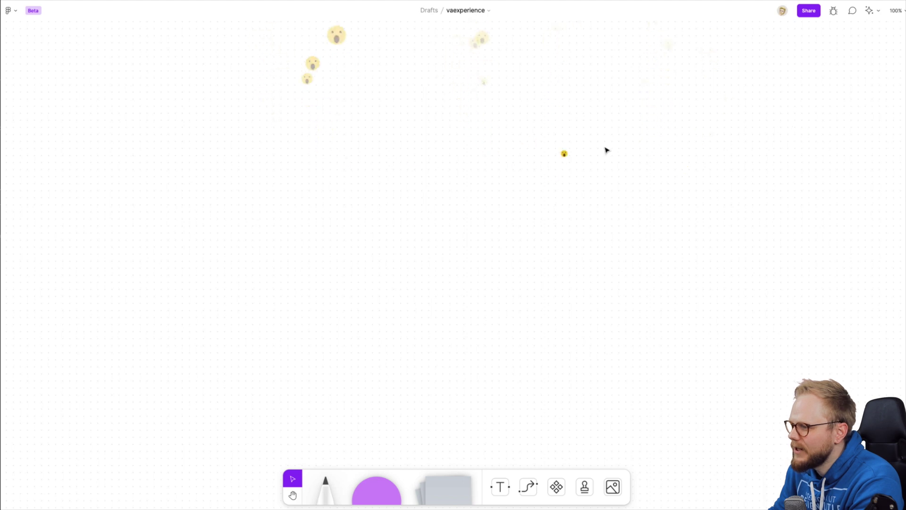
- Scatter a cluster of thumbs-up stamps across the board
left_click(868, 11)
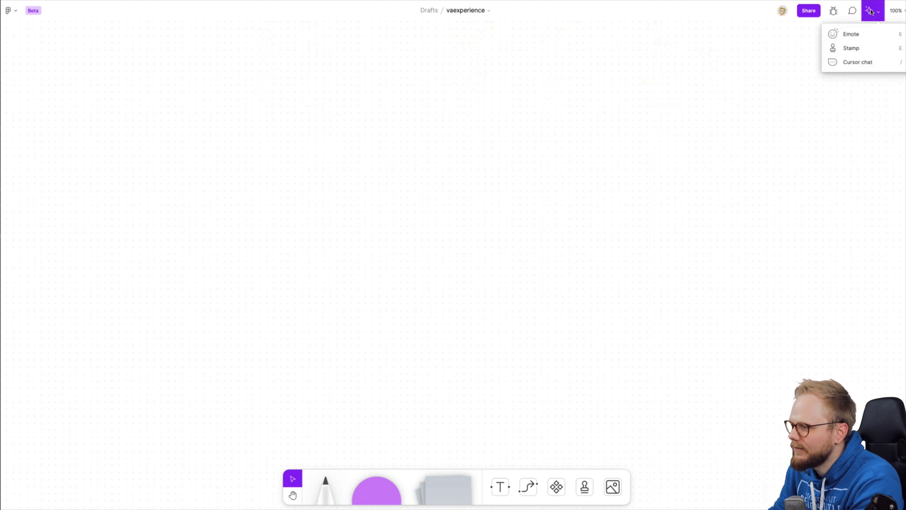
left_click(845, 44)
left_click(825, 59)
left_click(579, 150)
left_click(569, 204)
left_click(505, 177)
left_click(460, 132)
left_click(421, 162)
left_click(408, 127)
left_click(389, 178)
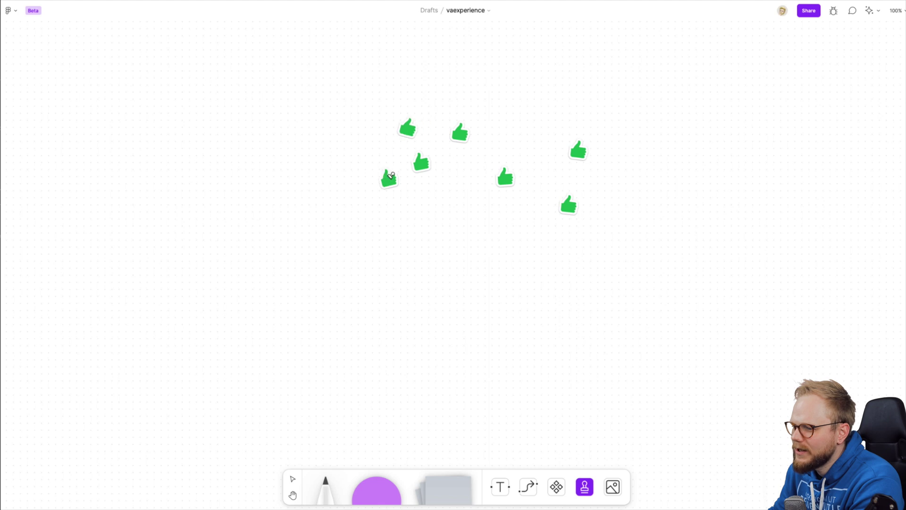
left_click(324, 208)
left_click(424, 233)
- Send two cursor chat messages of placeholder text
left_click(878, 10)
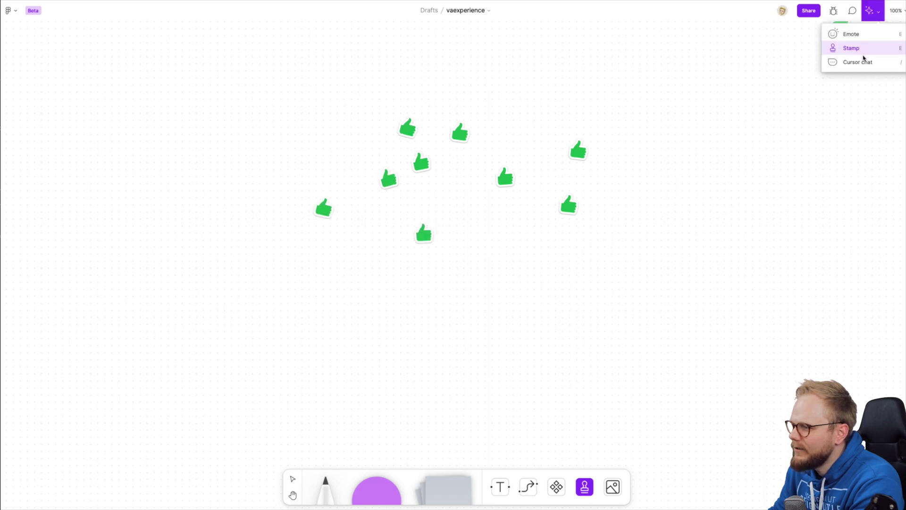
left_click(862, 65)
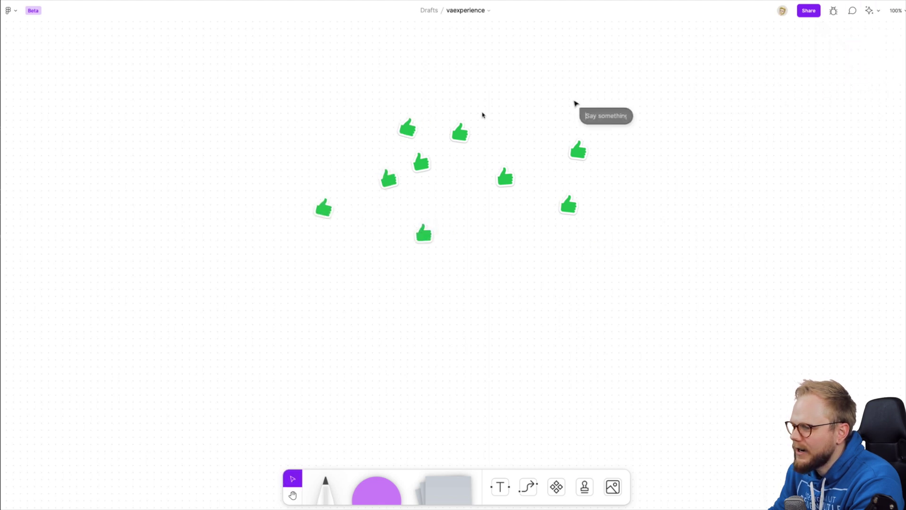
type("fddggdhgfhdghfghdgfg dgfhdghfghdghfhgd dfghdgfhgdh")
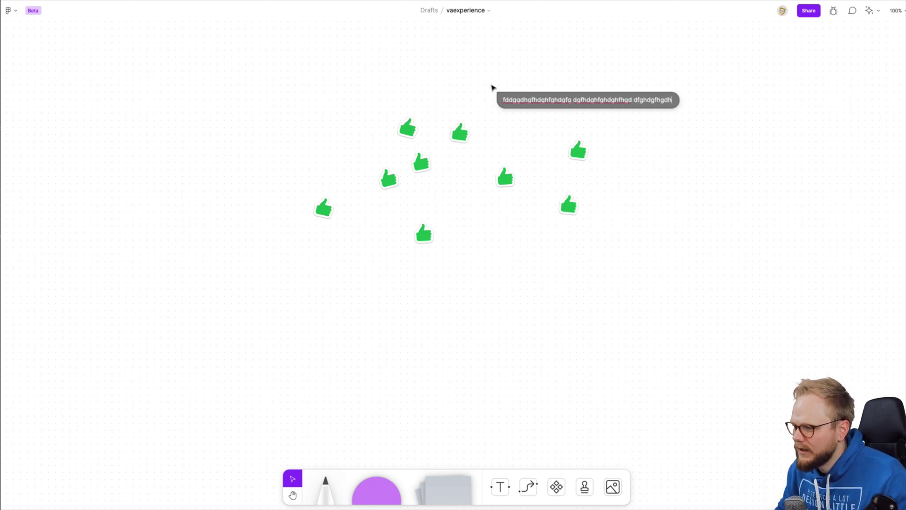
key("Return")
type("ddfgdfgdfgdfgdfgdf")
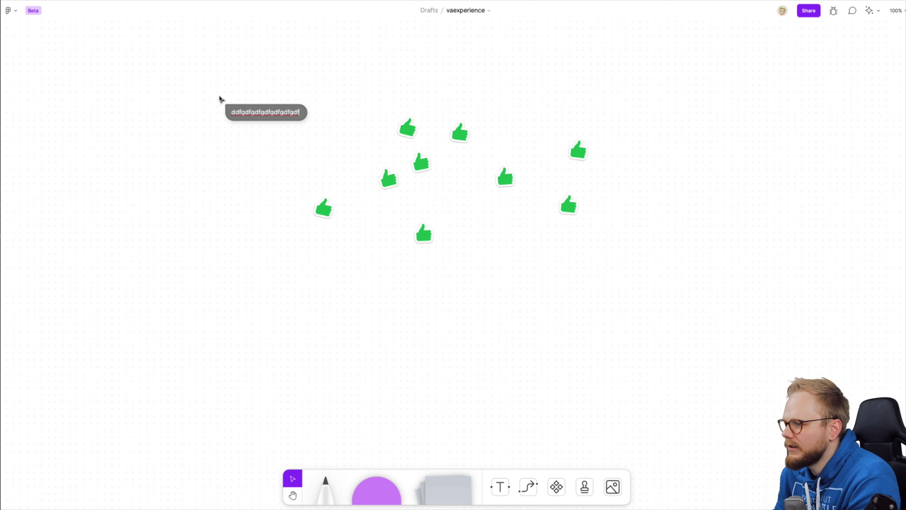
- Post a comment below the stamps and close the comments panel
left_click(852, 12)
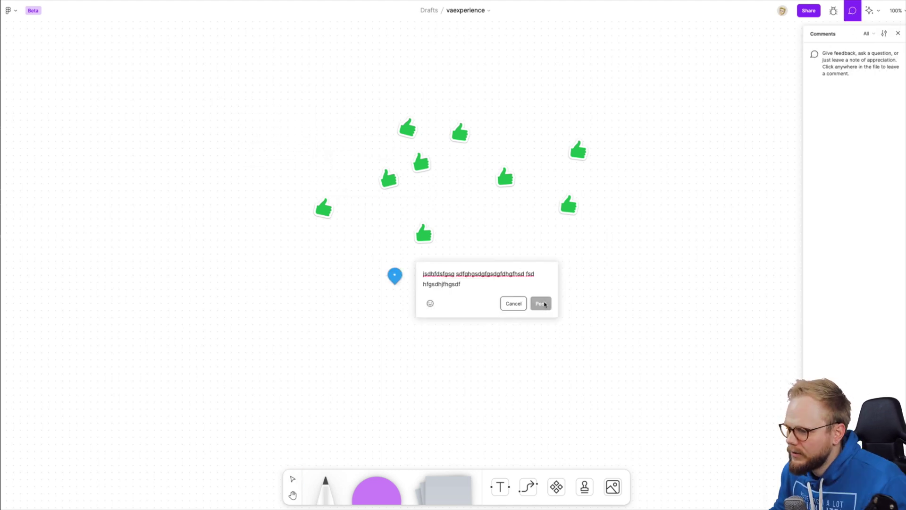
key("Return")
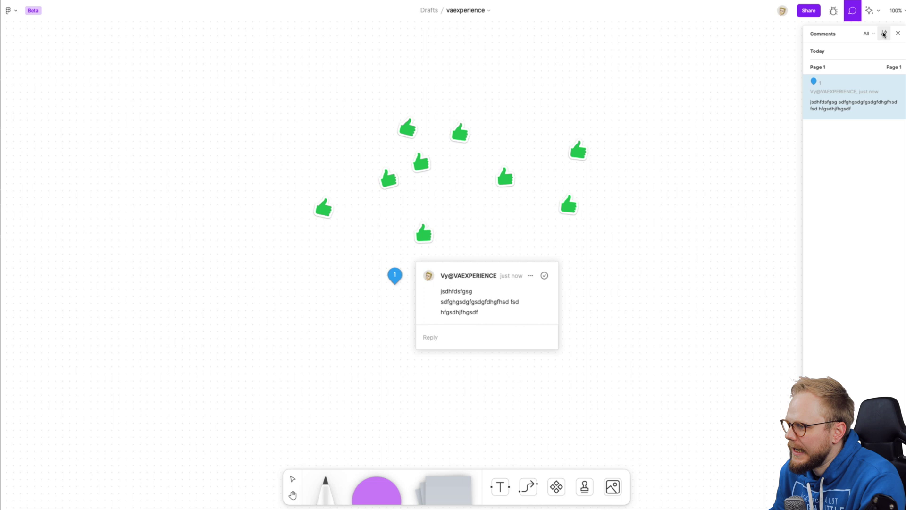
left_click(898, 33)
left_click(326, 489)
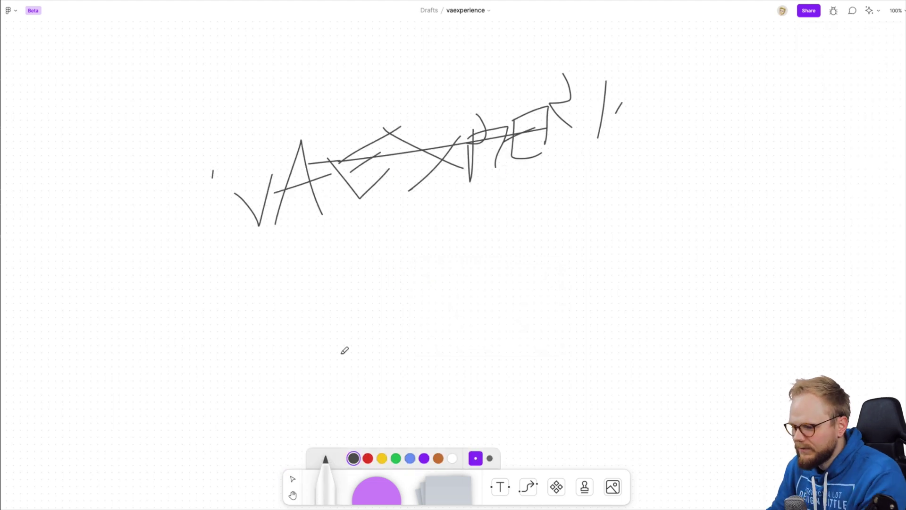
- Select and delete all the scrawled marker lettering
left_click(292, 479)
mouse_move(183, 63)
left_mouse_down()
mouse_move(752, 269)
mouse_move(722, 272)
left_mouse_up()
key("Delete")
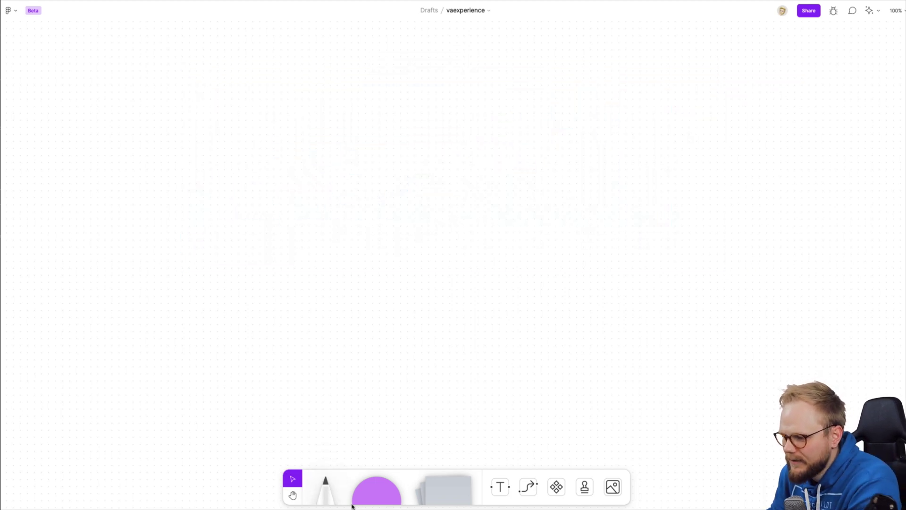
- Pick the marker at the thick stroke size for a new squiggle
left_click(320, 497)
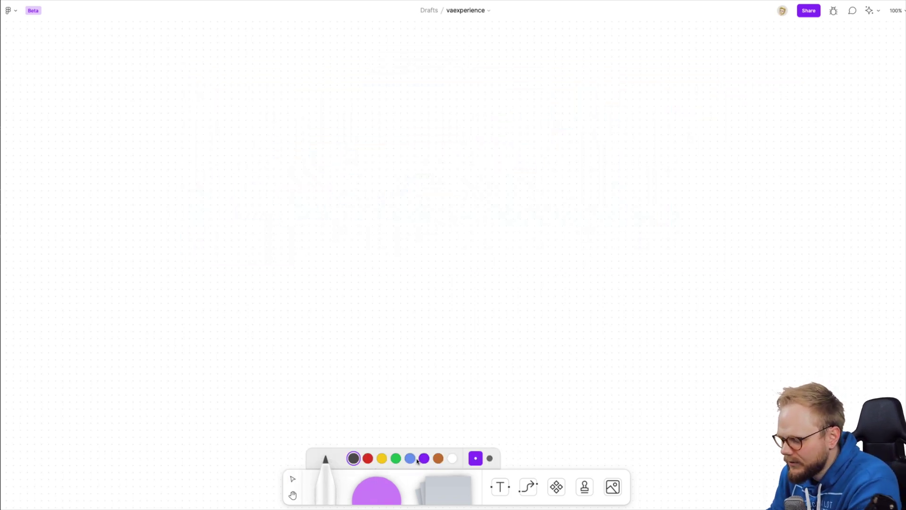
left_click(490, 459)
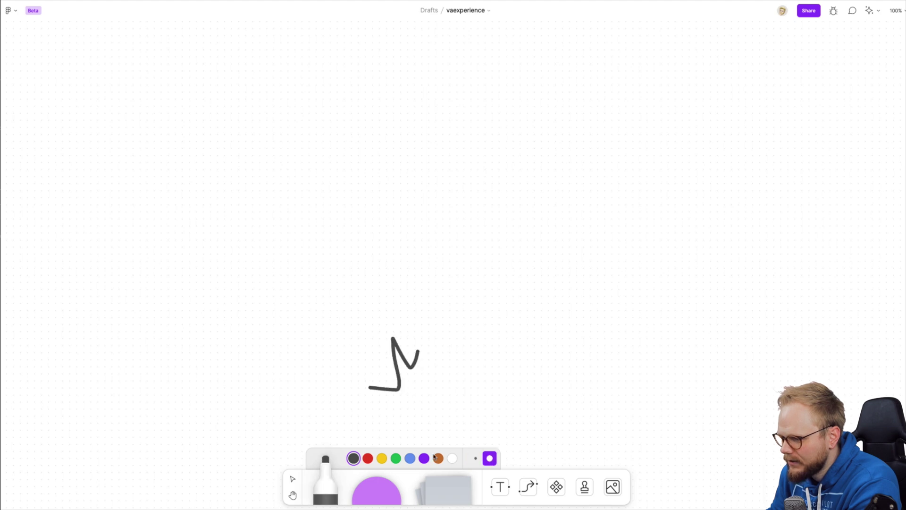
left_click(382, 495)
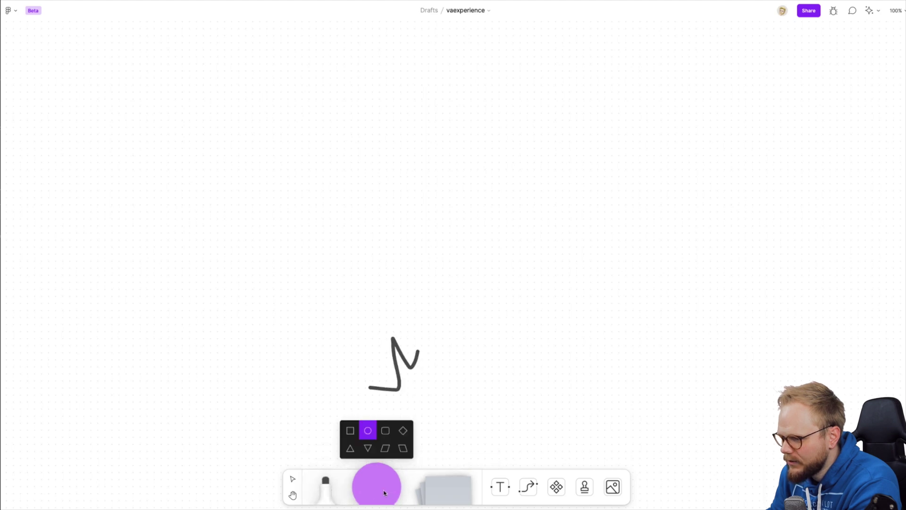
- Draw a diamond with a dashed outline and Heading-size text 'dfgd'
left_click(403, 430)
left_click_drag(267, 176, 345, 247)
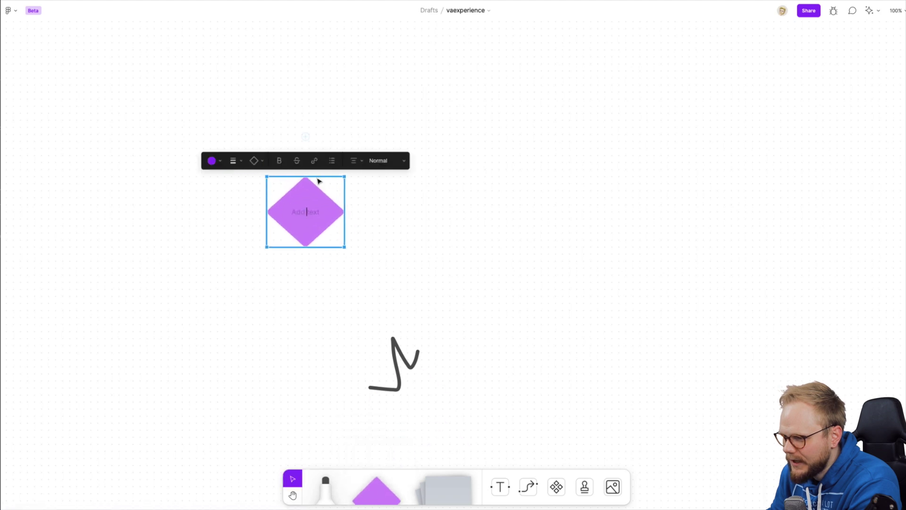
left_click(238, 165)
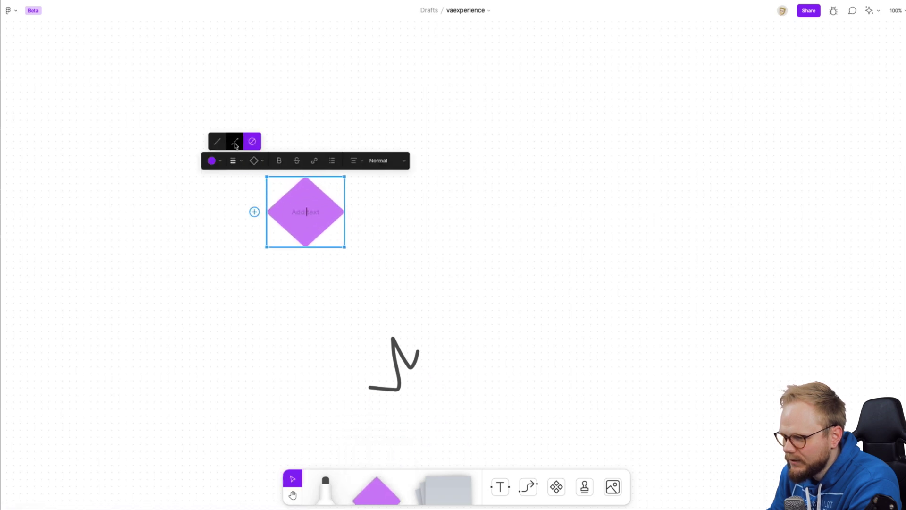
left_click(235, 142)
left_click(241, 162)
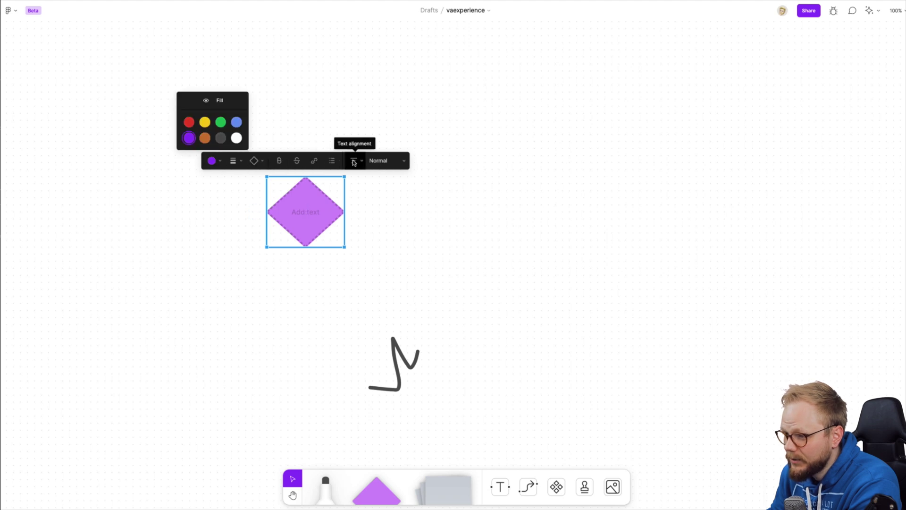
left_click(395, 163)
left_click(384, 180)
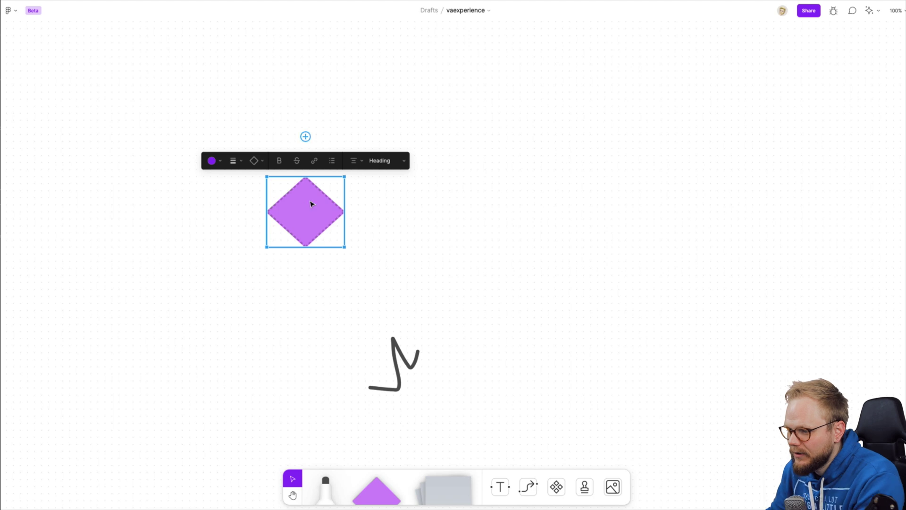
type("dfgd")
key("Escape")
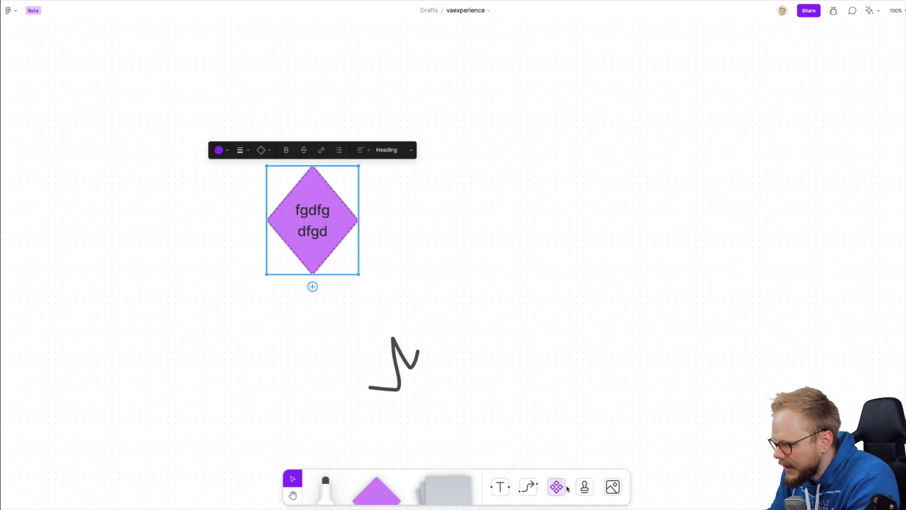
- Delete both diamonds and the squiggle, then drag a blank sticky note onto the board
left_click(390, 495)
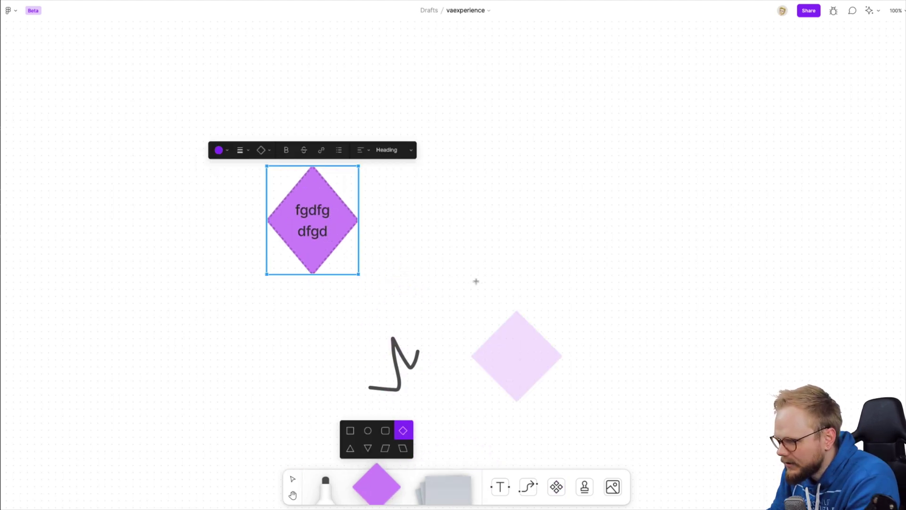
left_click(482, 262)
left_click(590, 308)
left_click(538, 297)
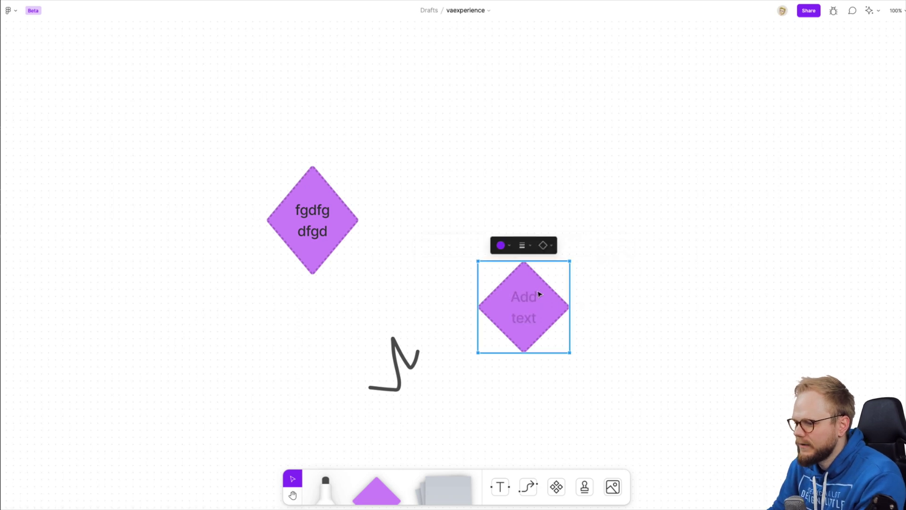
key("Delete")
left_click(415, 365)
key("ctrl+a")
key("Delete")
left_click_drag(443, 473, 303, 223)
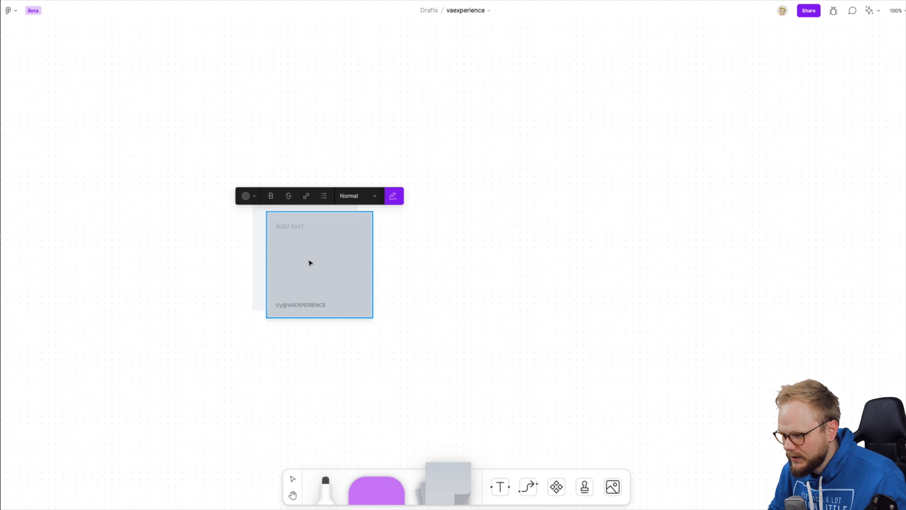
- Alt-drag a copy of the sticky to the right, type 'sdfsdf' on it and colour it red
left_click_drag(307, 263, 523, 261, "alt")
left_click(521, 179)
type("sdfsdfsdffsdf")
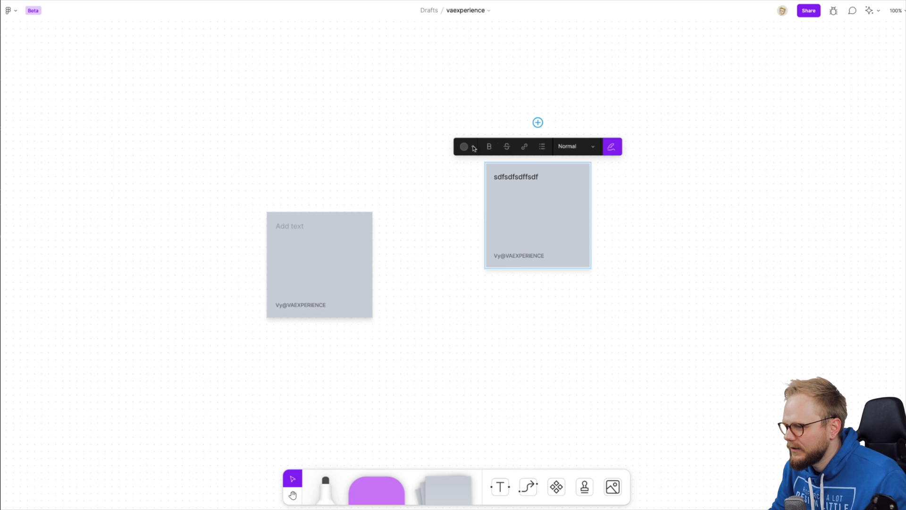
left_click(473, 147)
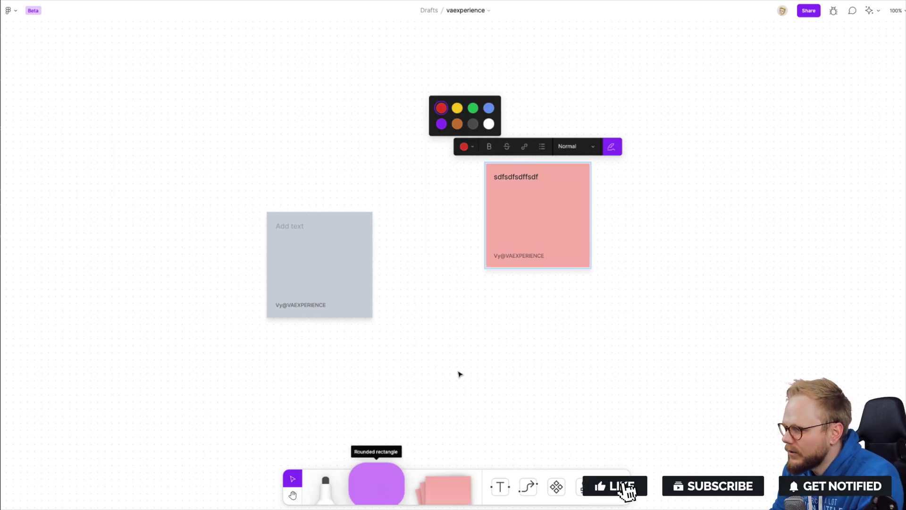
left_click(613, 150)
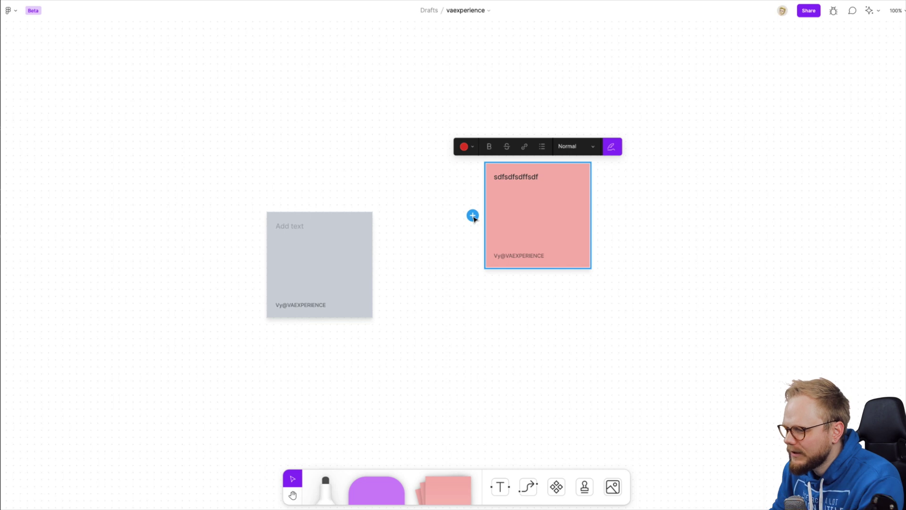
- Extend the row with more red stickies via the + handles to five in total
left_click(473, 216)
left_click(469, 215)
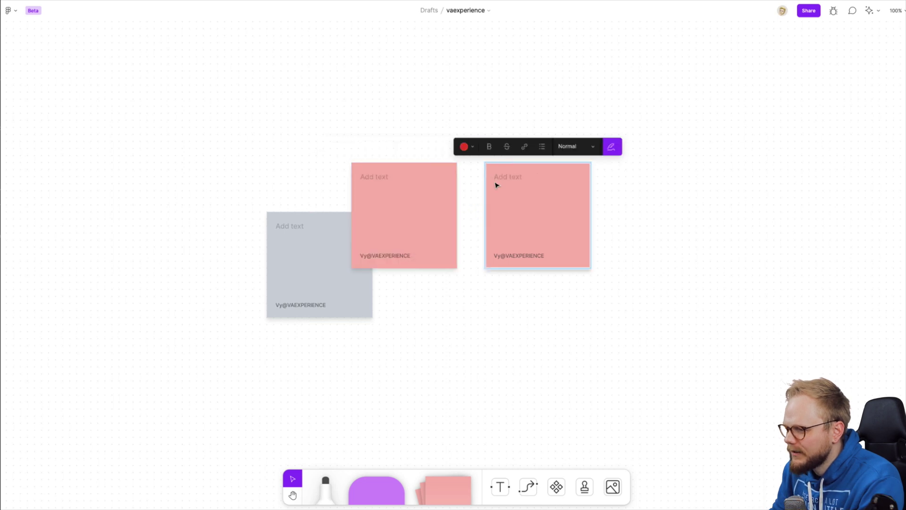
left_click_drag(495, 184, 647, 205)
left_click(729, 216)
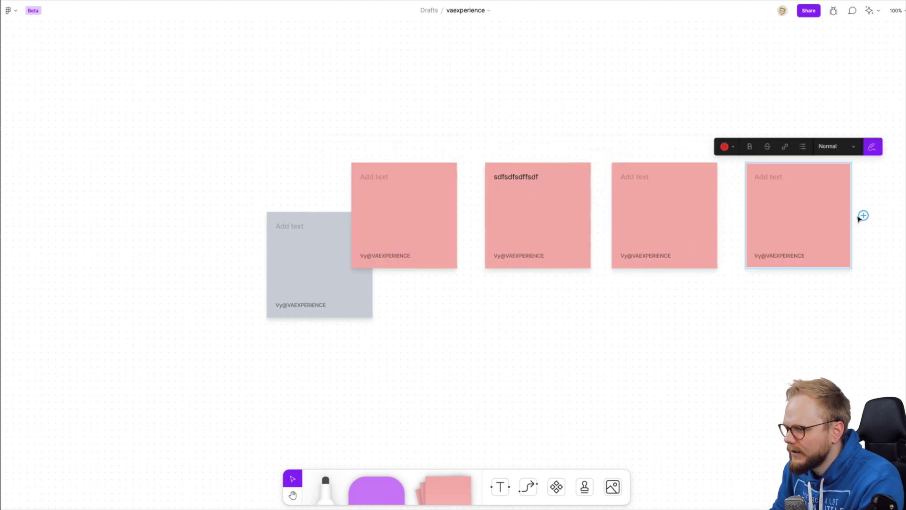
left_click(863, 216)
left_click(779, 283)
scroll(660, 307, "down", 1)
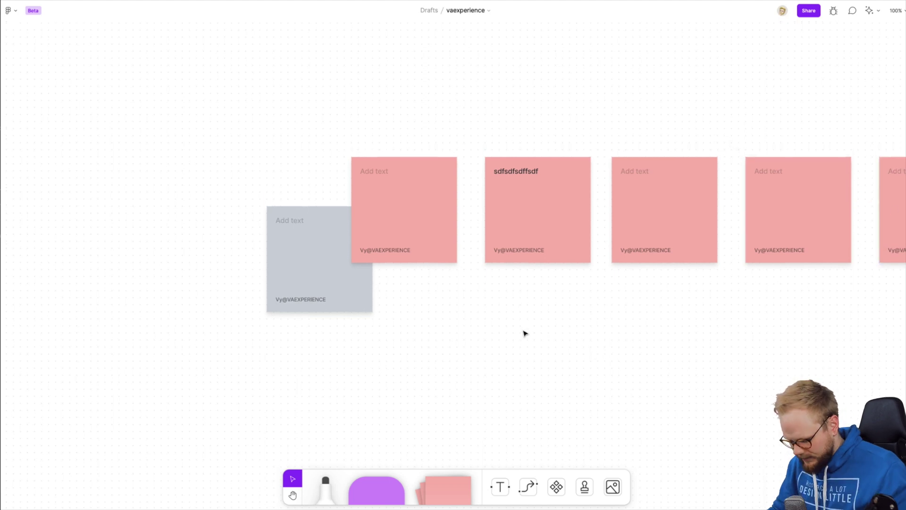
scroll(525, 334, "down", 5)
scroll(525, 334, "down", 3)
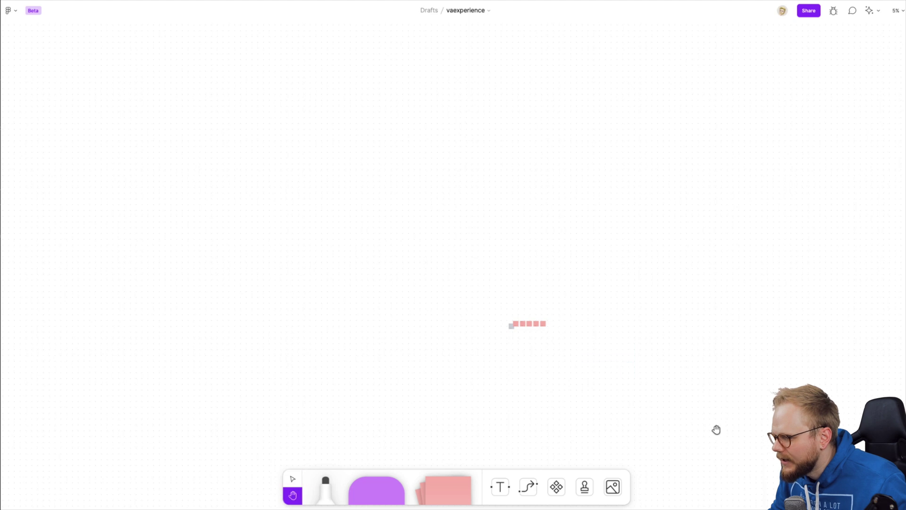
scroll(354, 216, "up", 5)
scroll(459, 277, "right", 3)
scroll(459, 277, "down", 2)
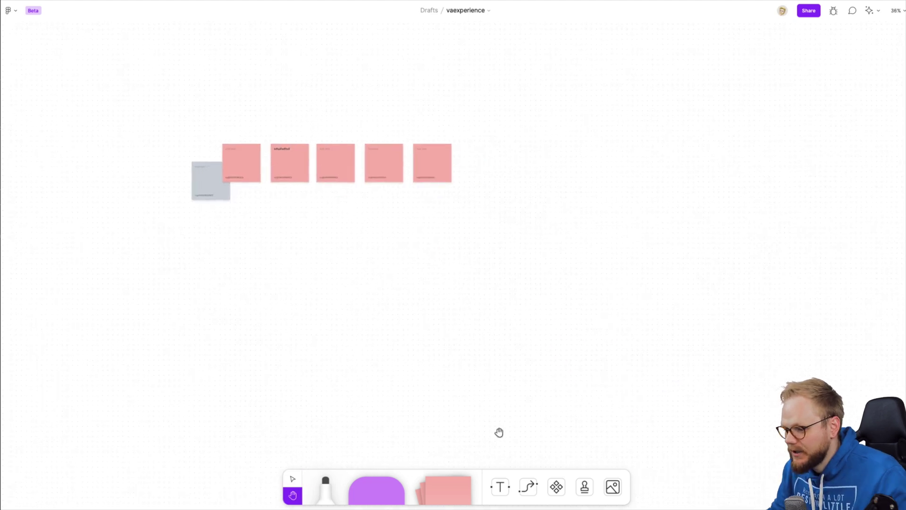
- Connect the grey sticky to the third red sticky with an elbow connector routed beneath them
left_click(500, 487)
left_click(488, 343)
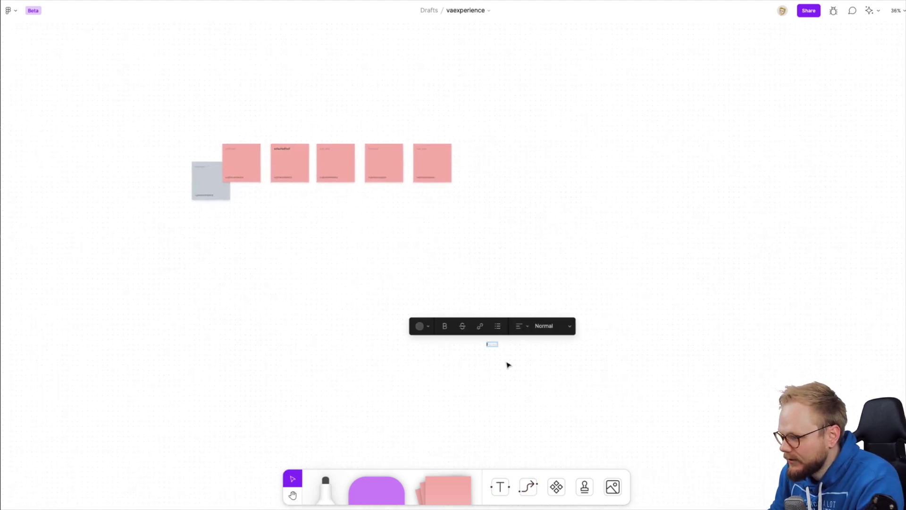
left_click(528, 486)
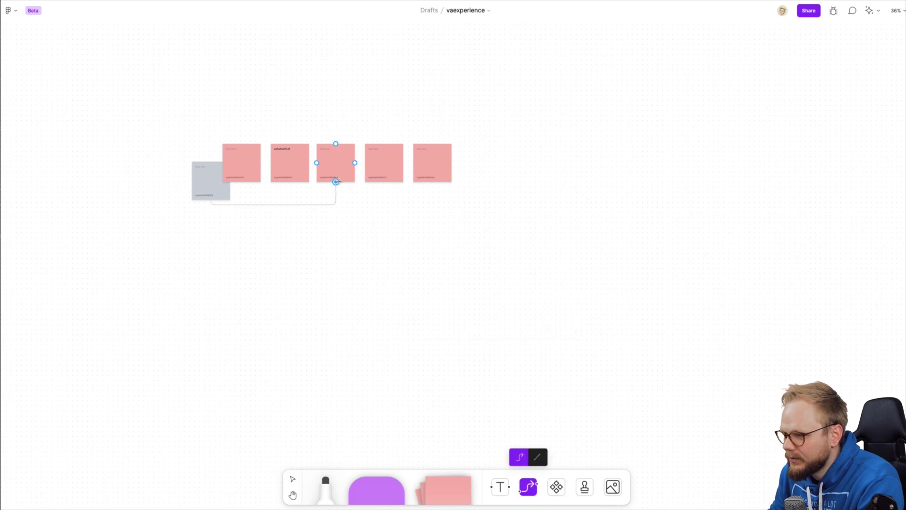
left_click_drag(335, 181, 336, 182)
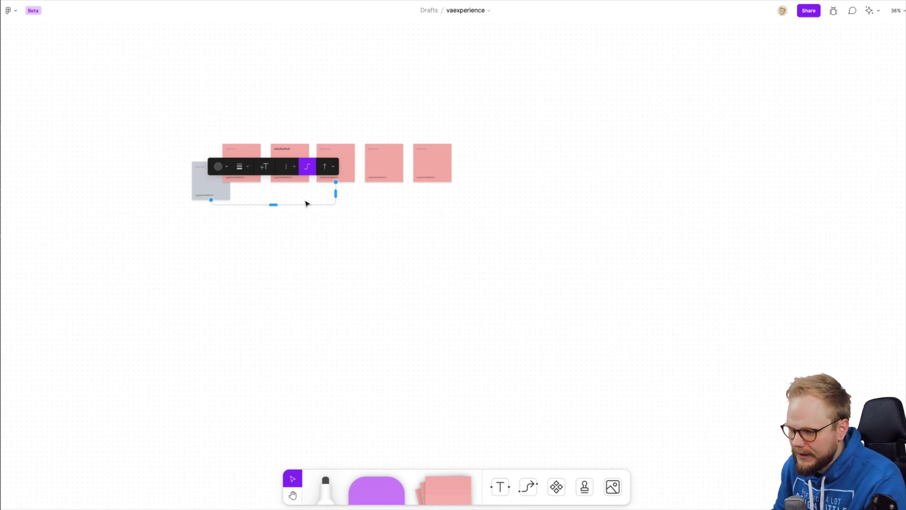
left_click_drag(273, 204, 369, 203)
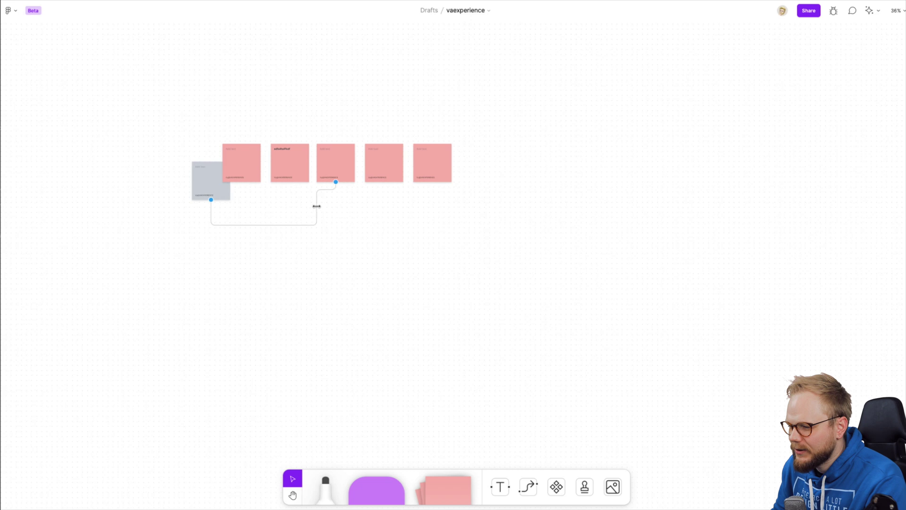
left_click_drag(241, 204, 335, 205)
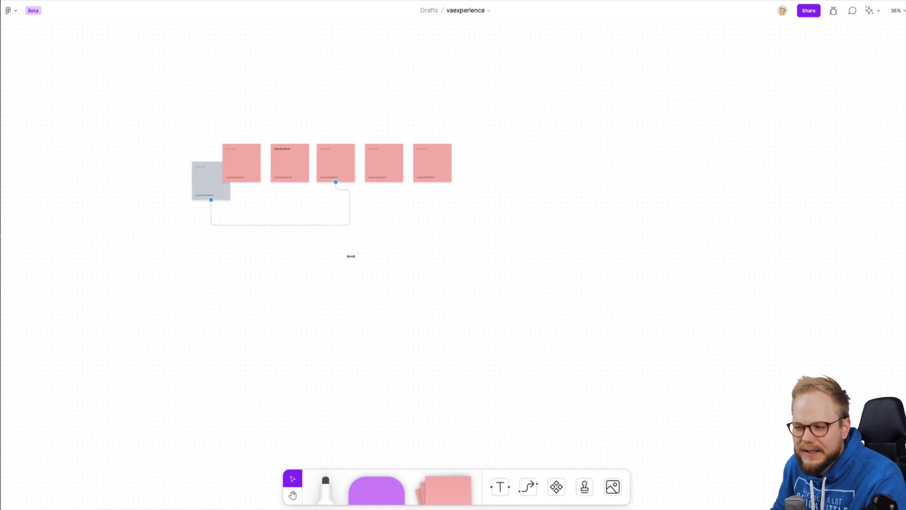
left_click_drag(351, 256, 218, 304)
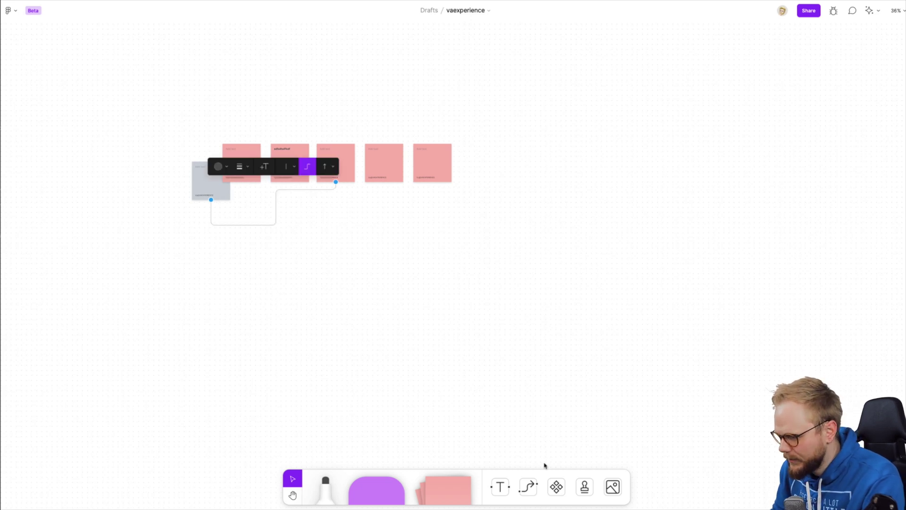
- Open the stickers library and browse the Squishy squashies, Doodles and further sticker sets
left_click(556, 486)
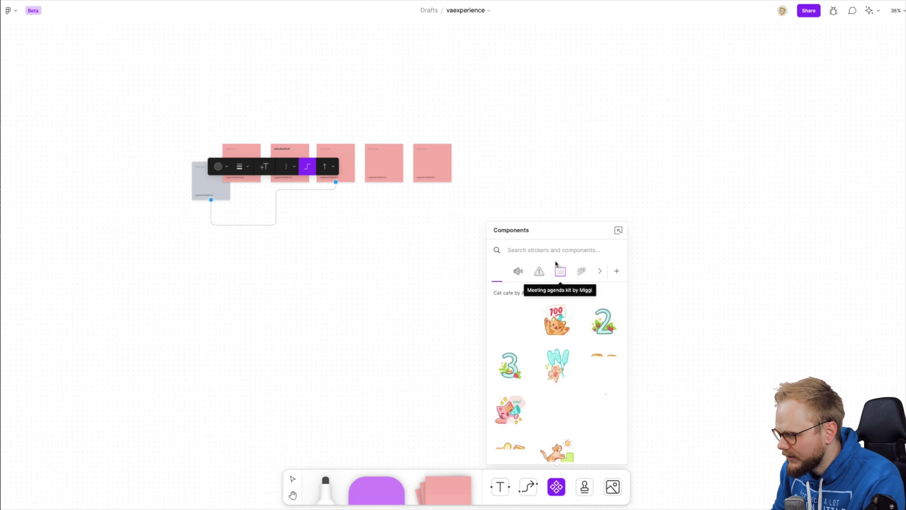
left_click(519, 271)
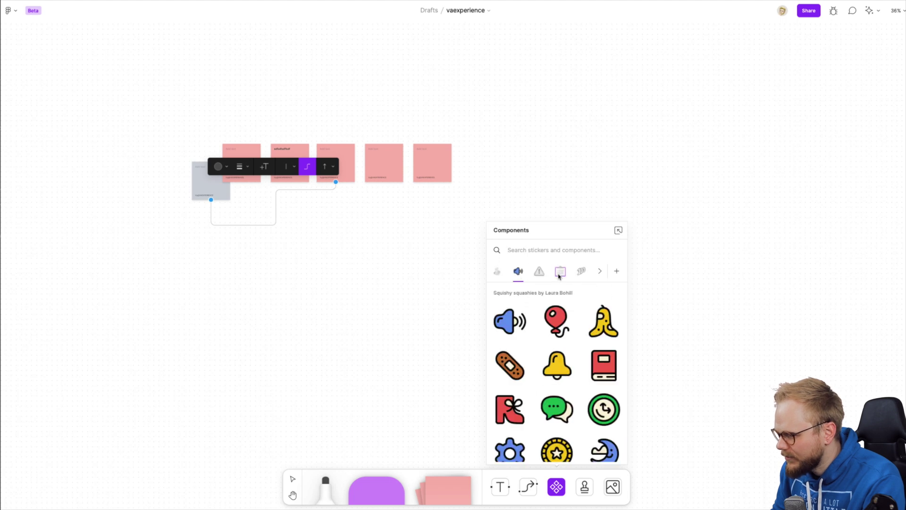
left_click(560, 273)
left_click(580, 272)
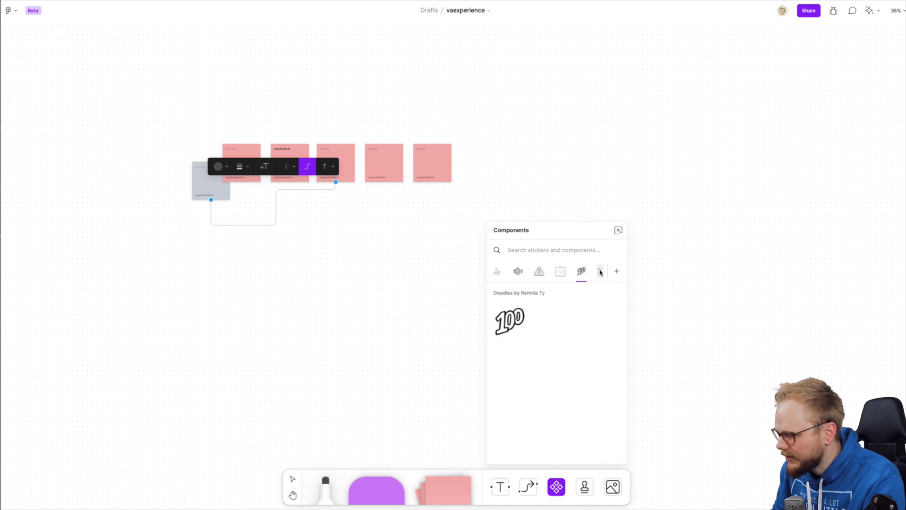
left_click(600, 272)
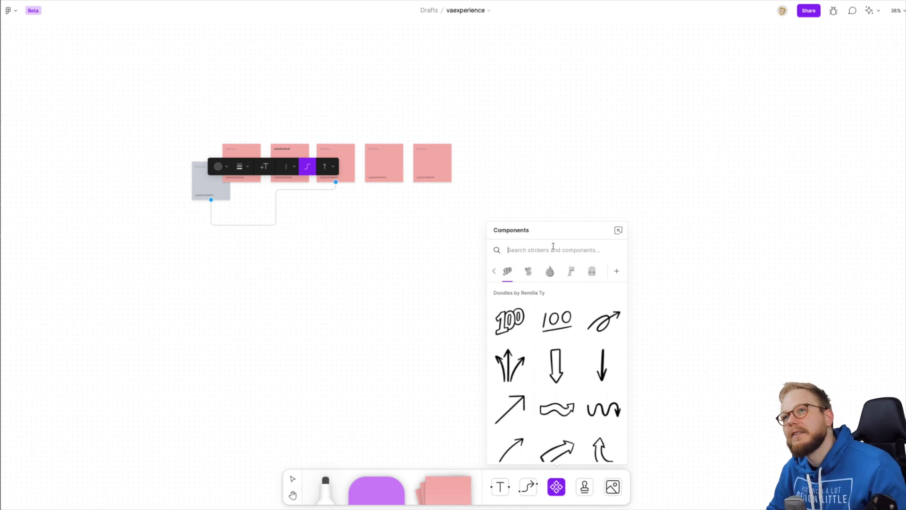
- Try the searches 'ro' and 'pe', then clear the search back to the Doodles set
left_click(554, 246)
type("ro")
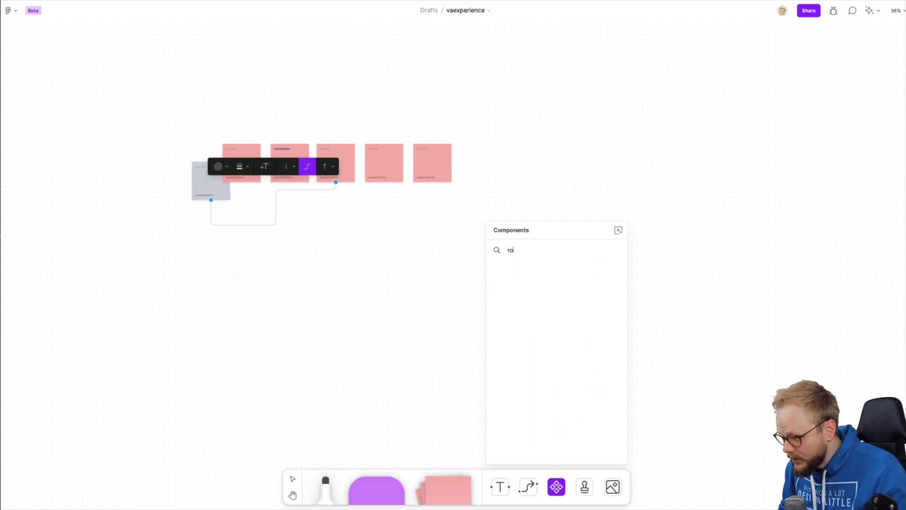
key("BackSpace")
key("BackSpace")
key("BackSpace")
key("BackSpace")
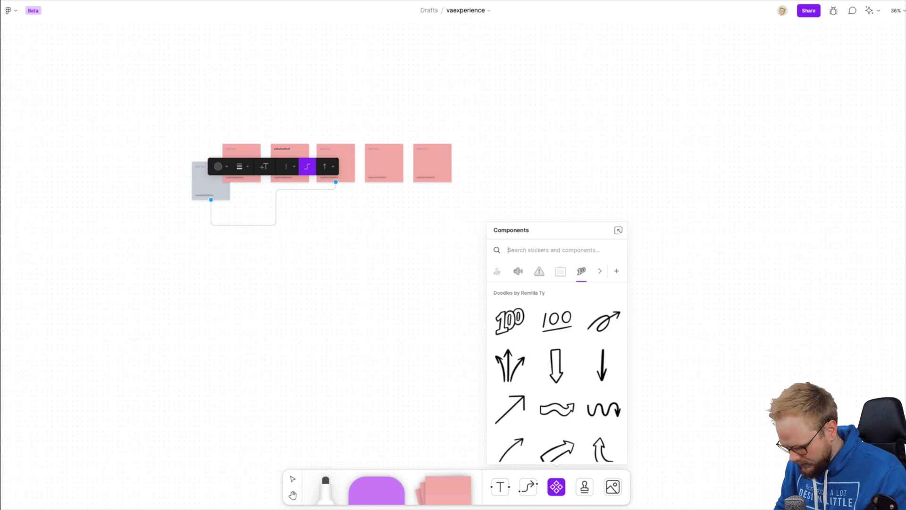
type("person")
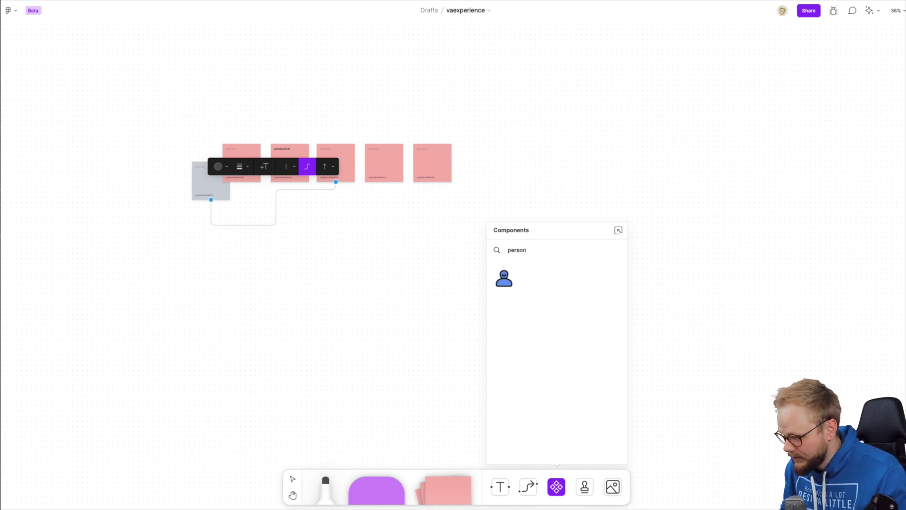
key("BackSpace")
key("BackSpace")
key("BackSpace")
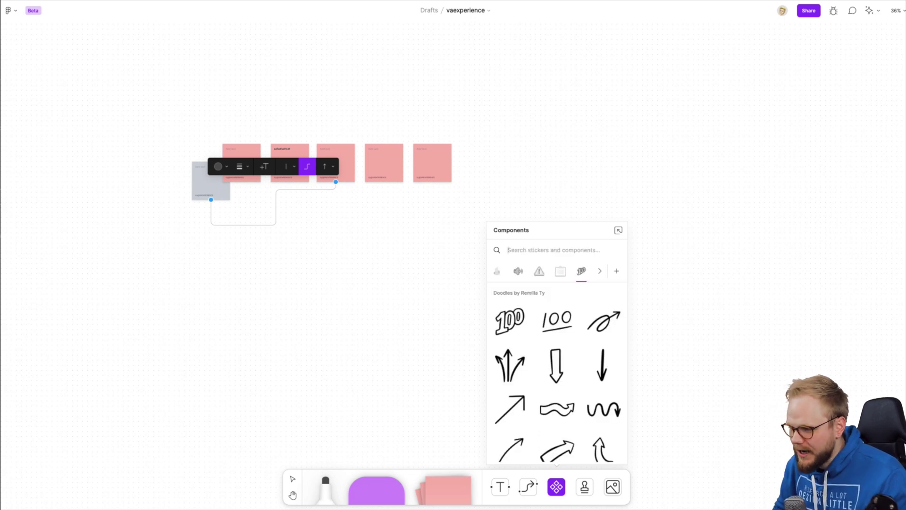
- Add the Semplice wireframe kit from the team libraries to this file and close the list
left_click(616, 271)
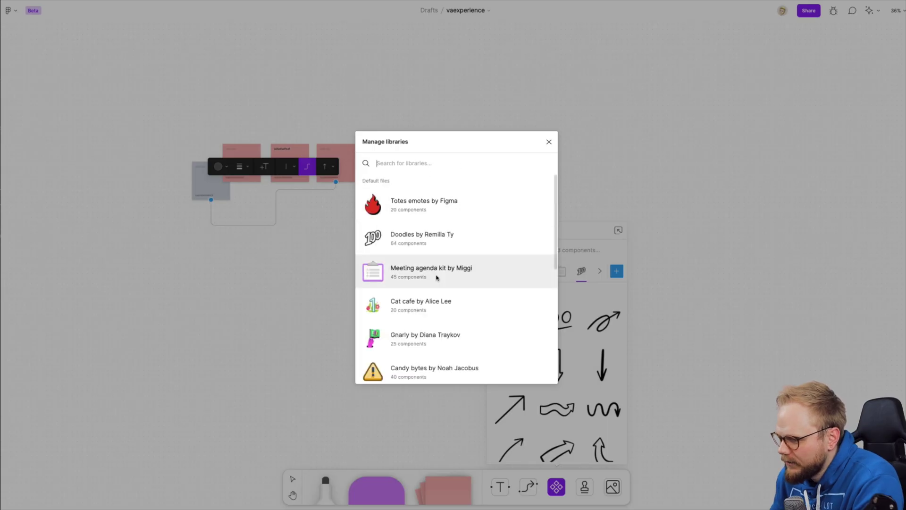
scroll(436, 278, "down", 5)
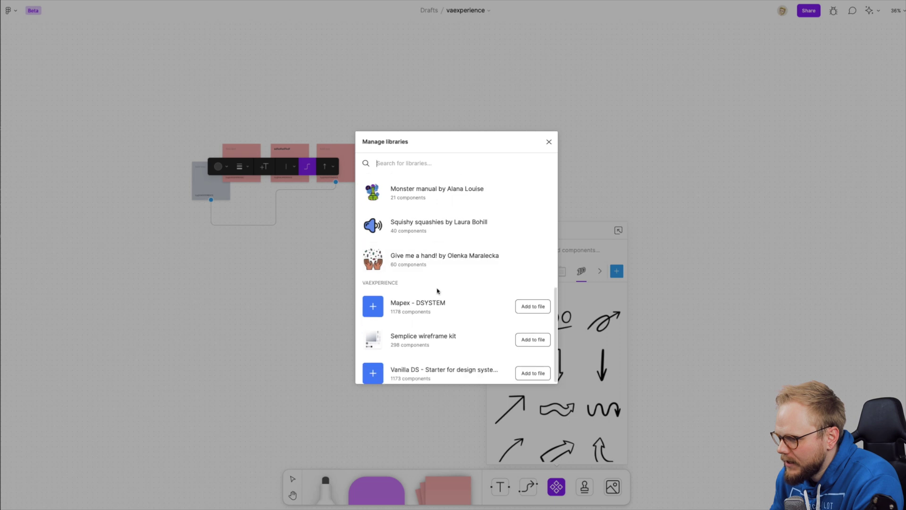
scroll(437, 289, "down", 1)
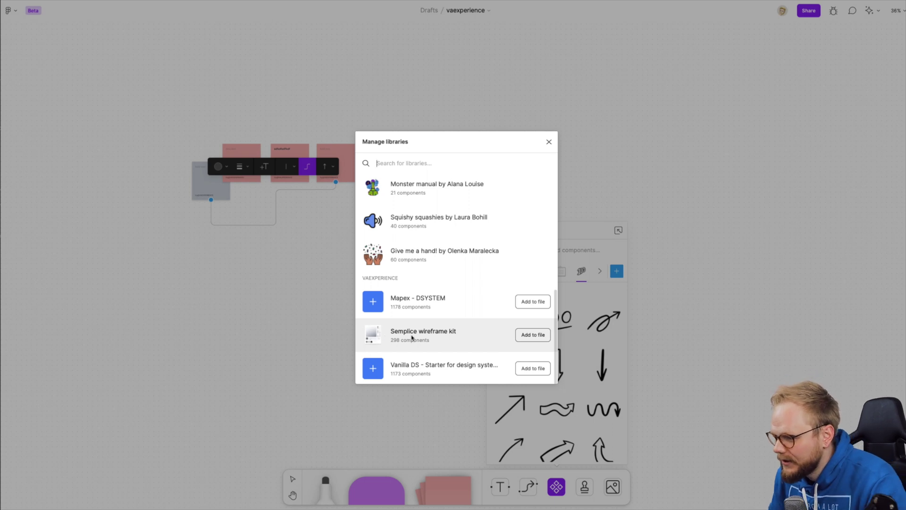
left_click(533, 335)
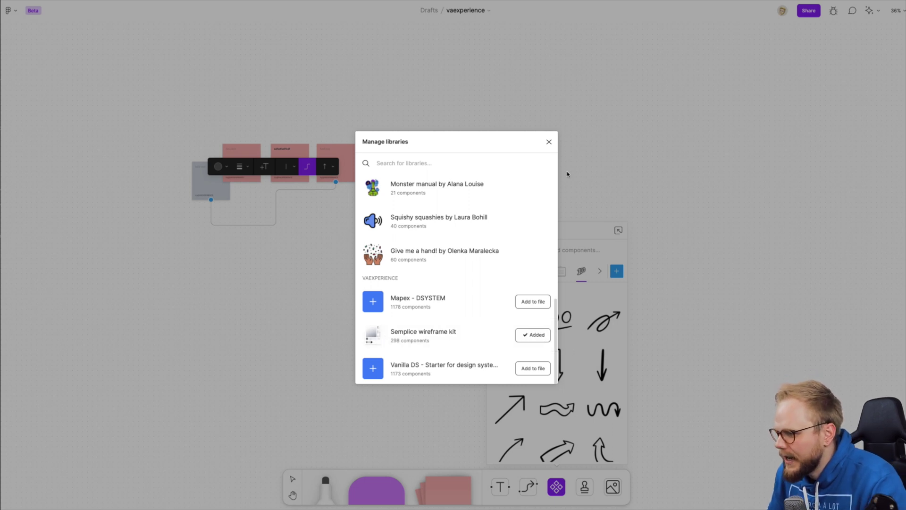
left_click(548, 142)
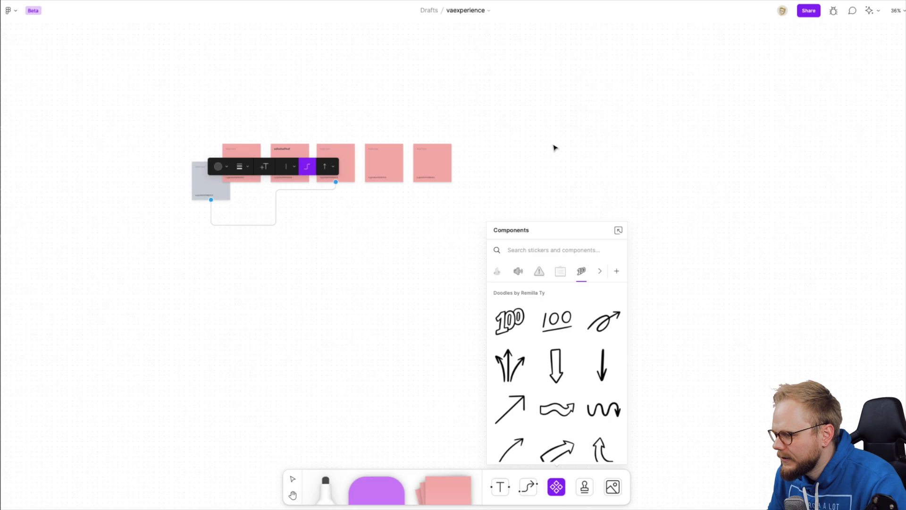
- Drag the wireframe kit's Alert component below the sticky notes and enlarge it by its corner
left_click(600, 272)
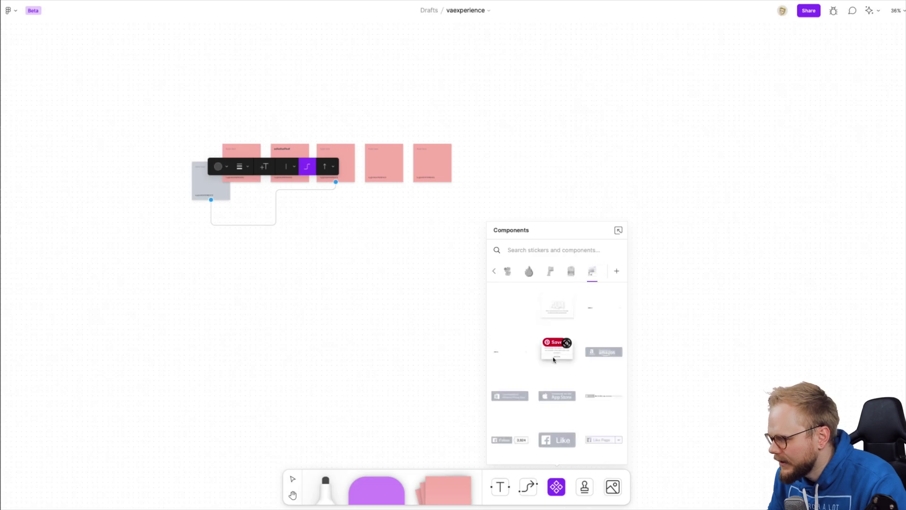
left_click_drag(490, 346, 373, 298)
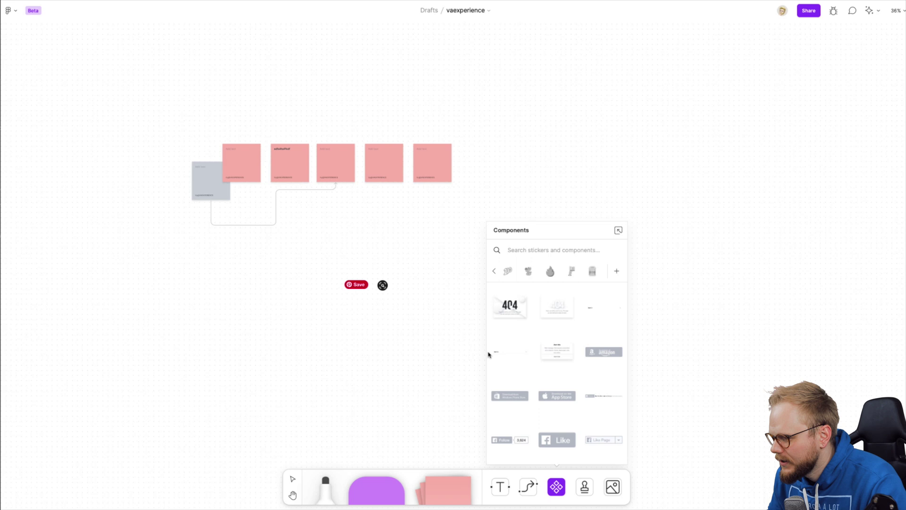
scroll(367, 297, "up", 3)
left_click_drag(378, 356, 418, 383)
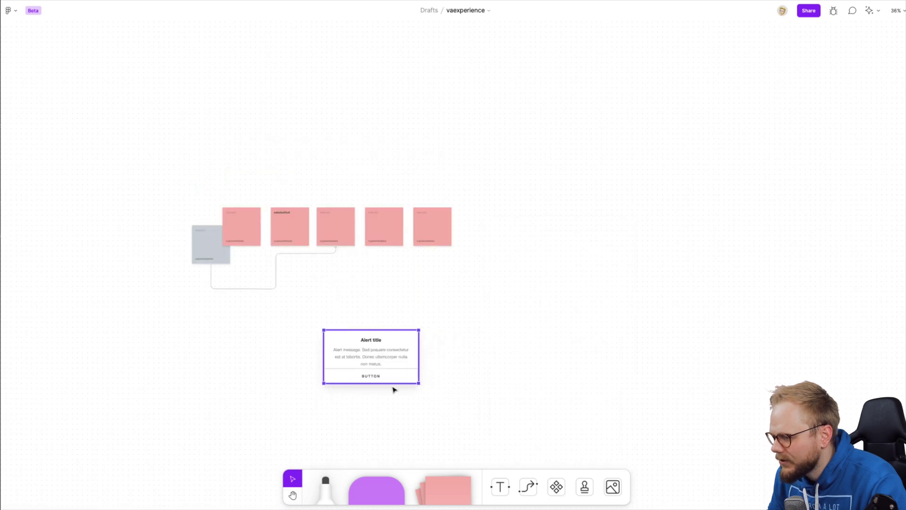
scroll(319, 384, "up", 3)
scroll(324, 395, "down", 4)
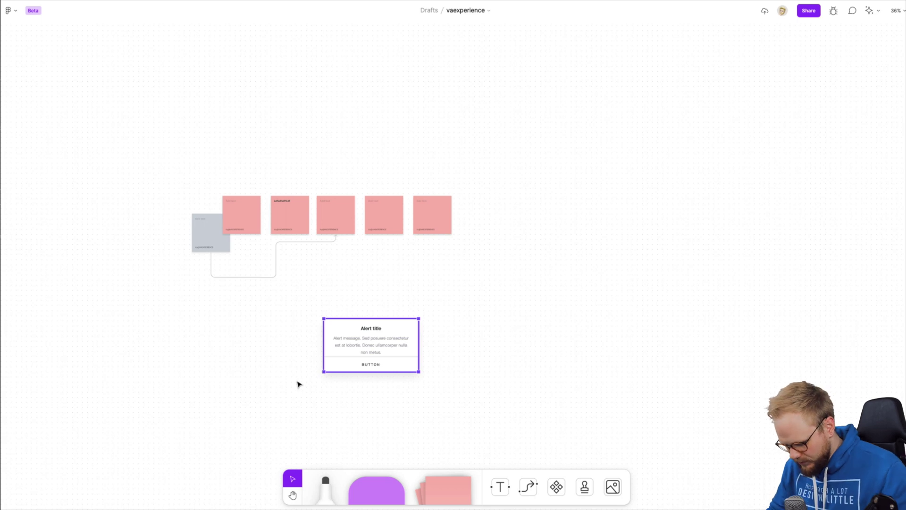
scroll(304, 380, "up", 3)
scroll(304, 397, "down", 2)
scroll(308, 389, "up", 5)
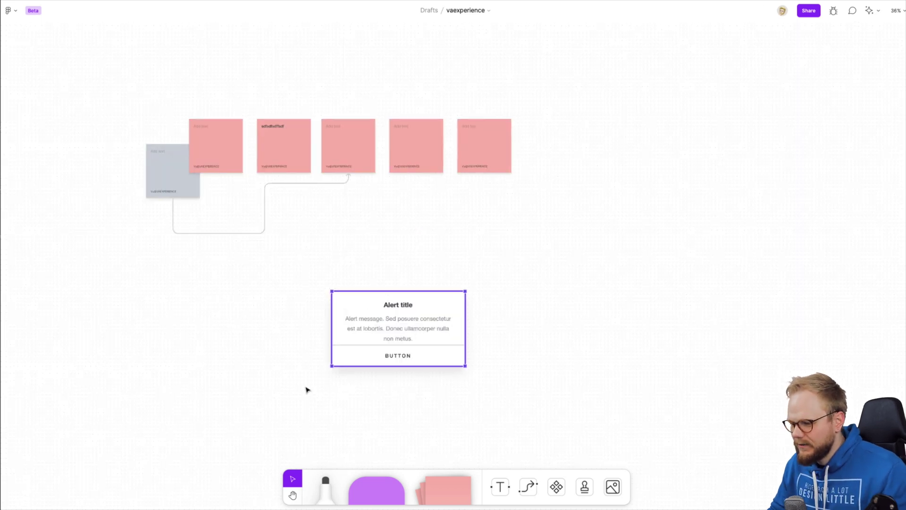
- Replace 'consectetur' with 'dfsdfdsf' and 'title' with 'sdfsdfsdf sdfsdf' in the alert, then reselect the card
double_click(537, 248)
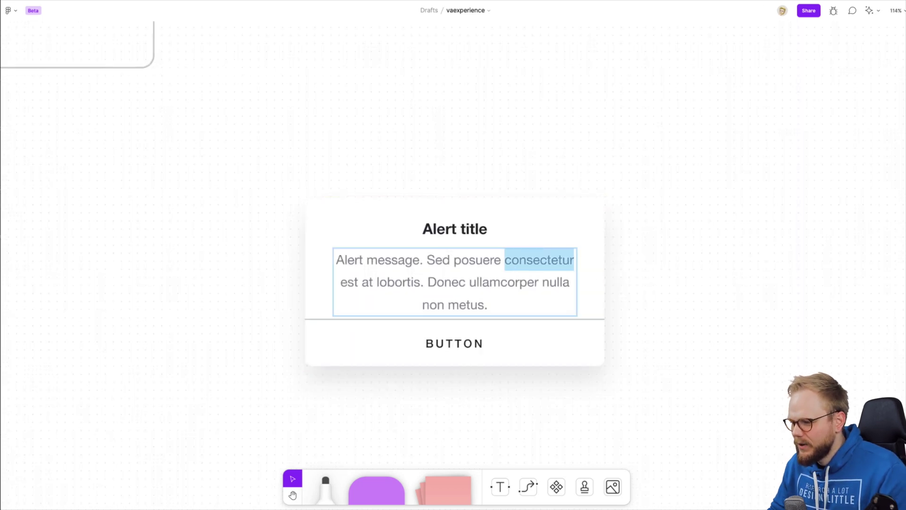
type("dfsdfdsf es")
double_click(473, 229)
type("sdfsdfsdf sdfsdf")
key("Escape")
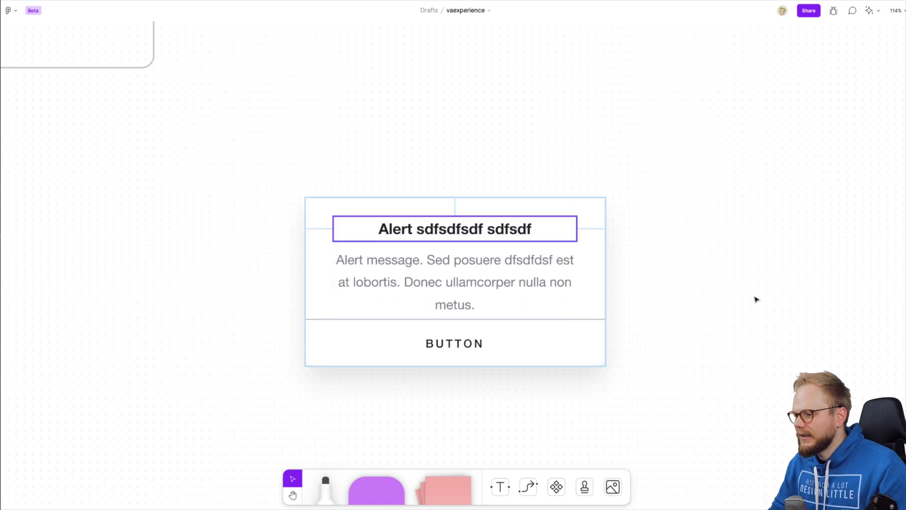
scroll(757, 299, "down", 3)
scroll(732, 296, "up", 3)
scroll(655, 287, "down", 5)
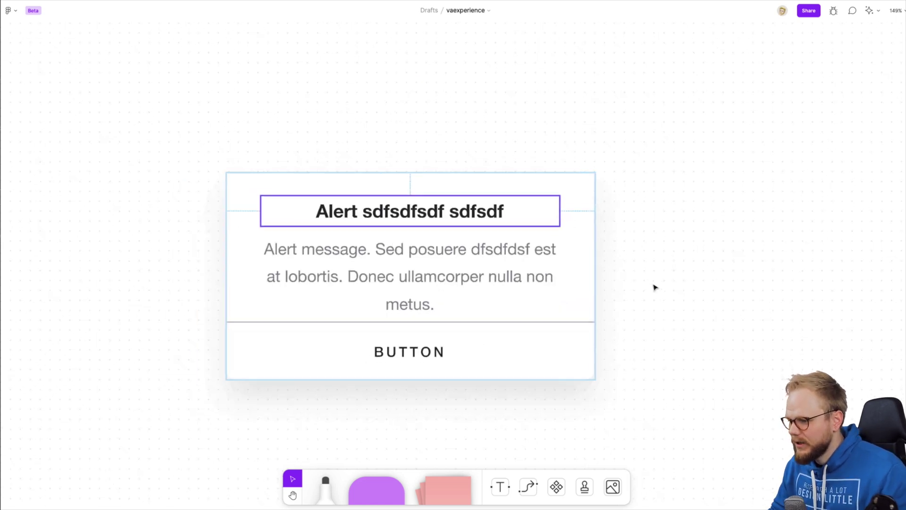
key("Escape")
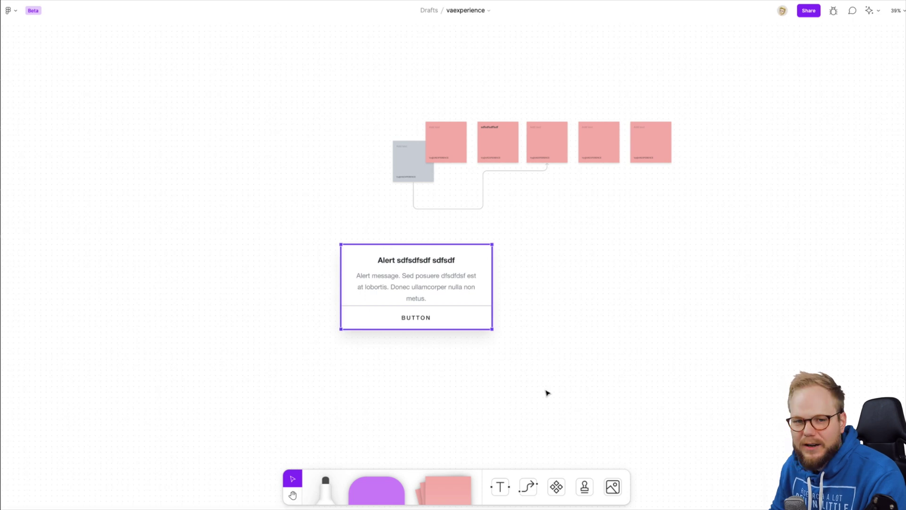
- Place two avatar stamps on the board beside the alert card
key("e")
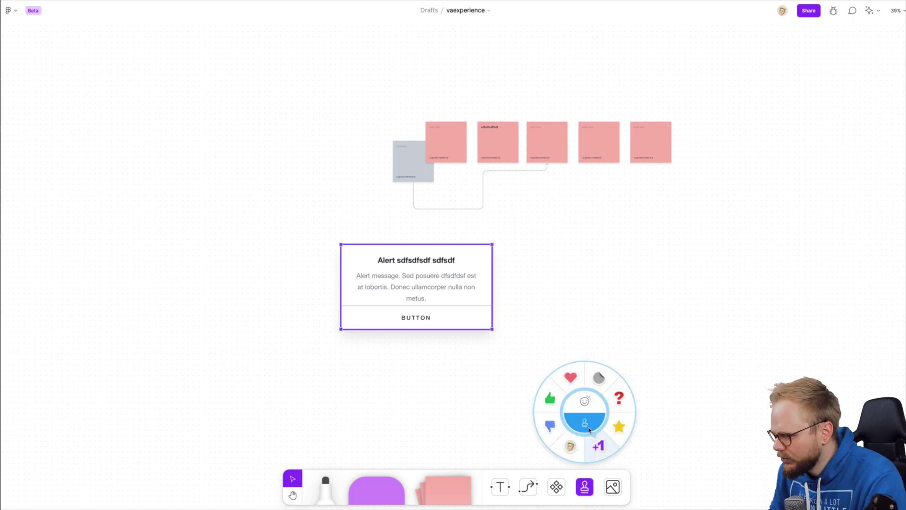
key("e")
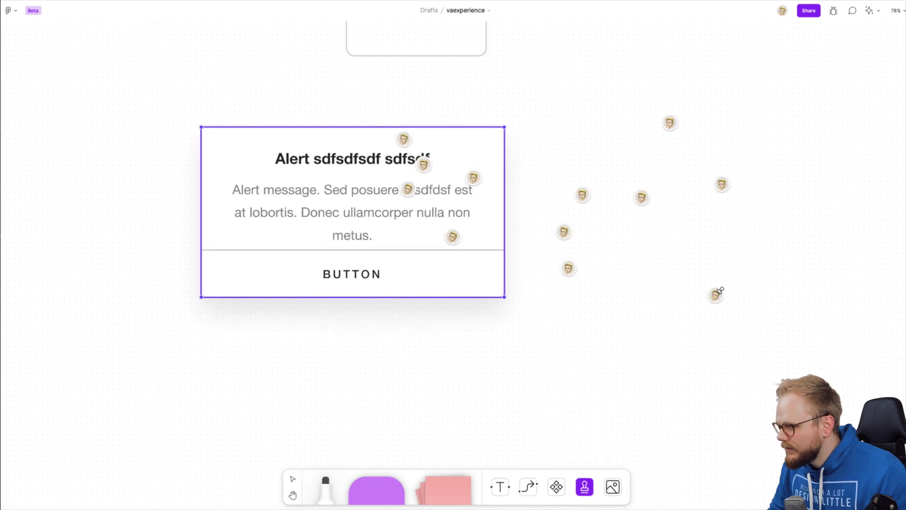
left_click(783, 154)
left_click(817, 168)
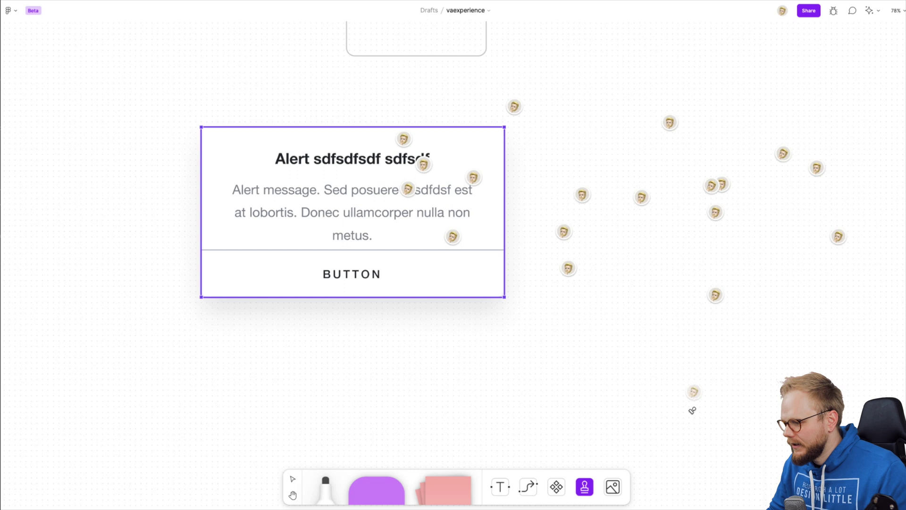
- Insert the portrait photo from Downloads to the right of the alert and deselect it
left_click(614, 488)
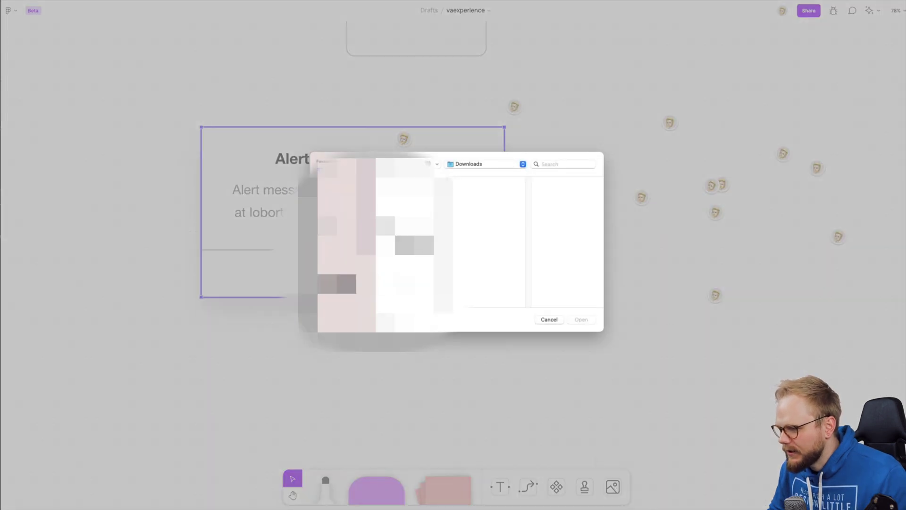
left_click(405, 263)
key("Return")
left_click(566, 349)
scroll(611, 292, "down", 2)
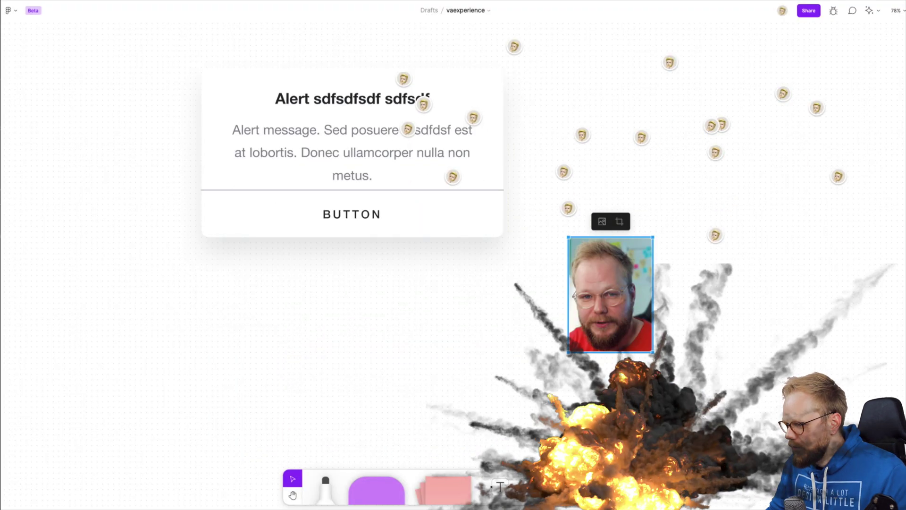
left_click(672, 376)
scroll(671, 376, "down", 1)
scroll(672, 376, "up", 2)
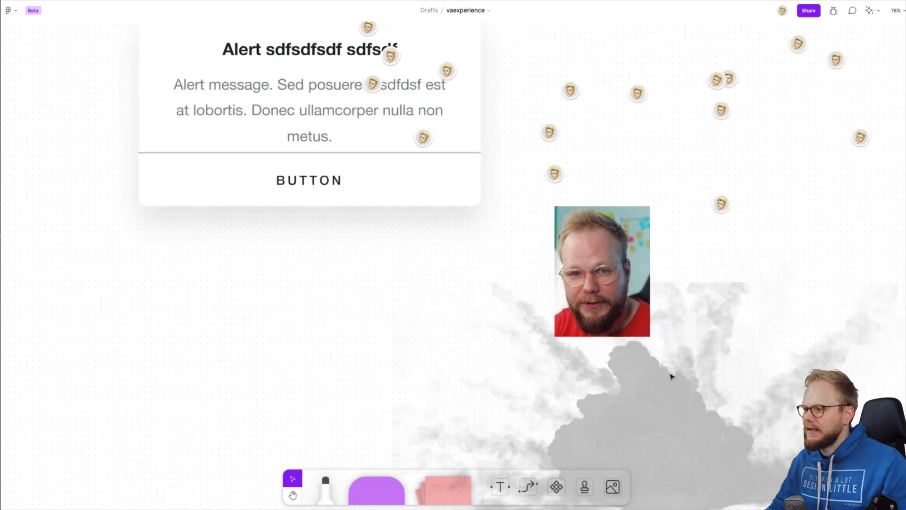
scroll(672, 376, "down", 2)
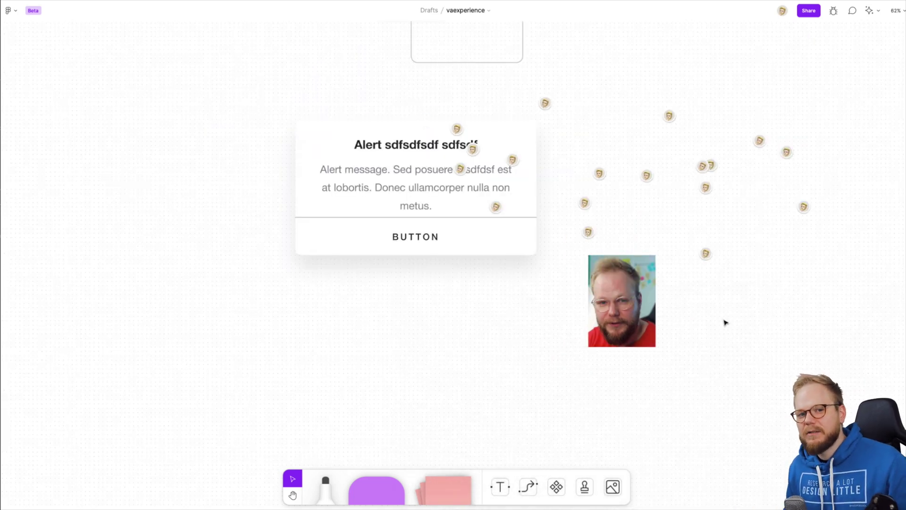